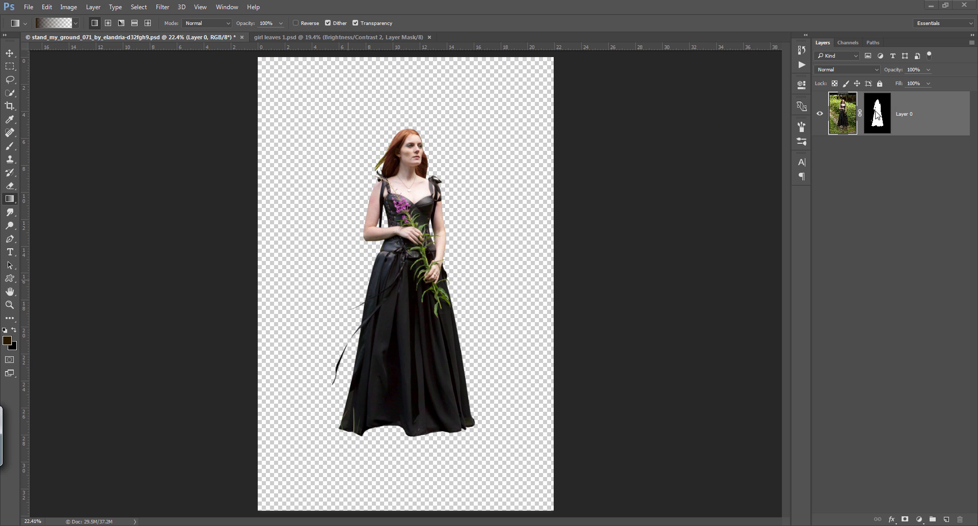
Briefly disable and re-enable the woman's cut-out mask to check the cut-out
right_click(878, 115)
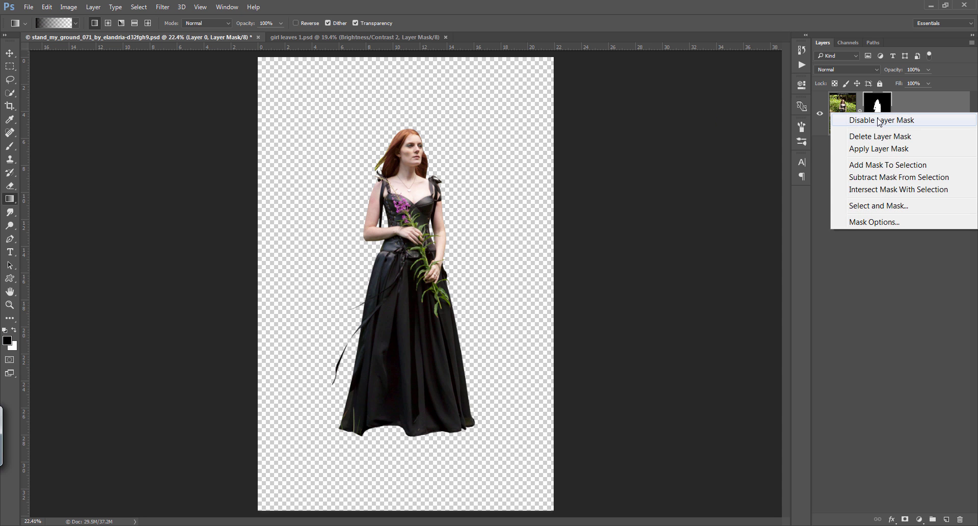
click(879, 121)
right_click(877, 115)
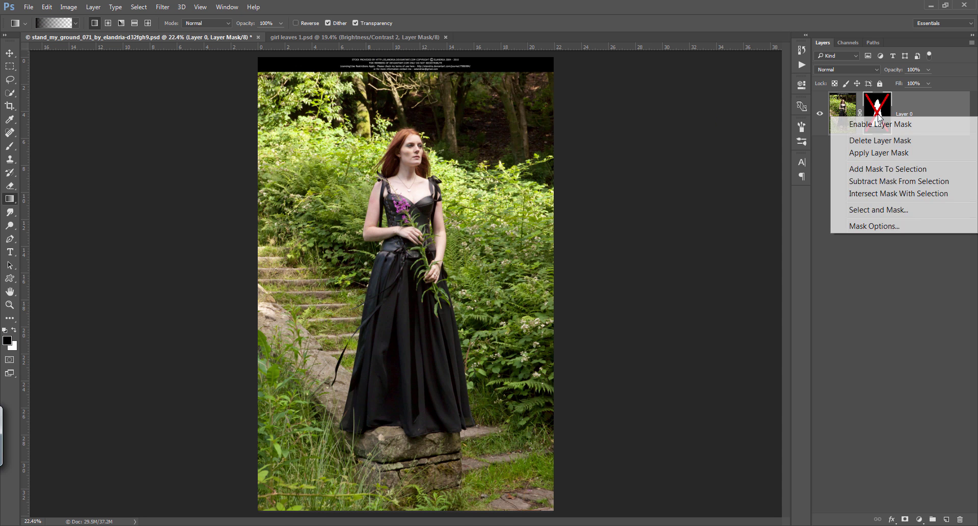
click(879, 124)
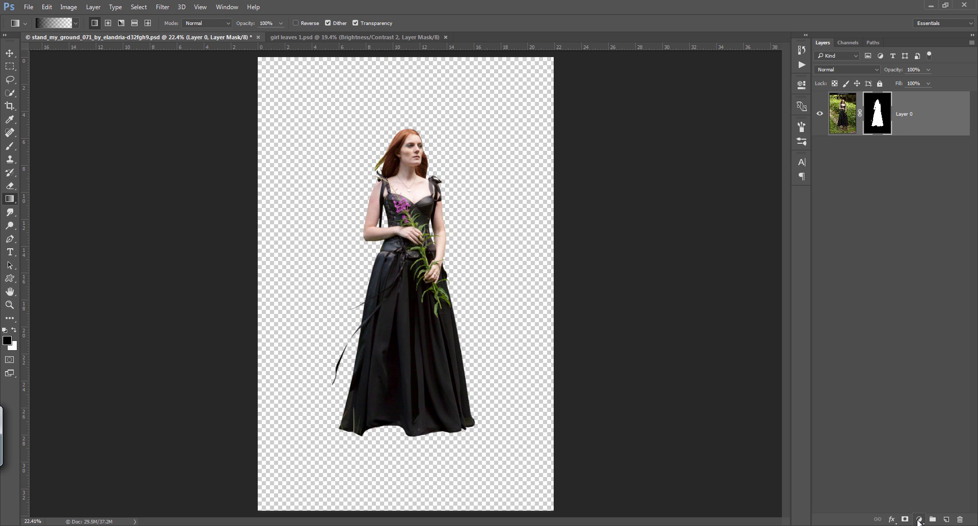
Add a mid-grey Solid Color fill layer below the woman's layer
click(919, 519)
click(878, 279)
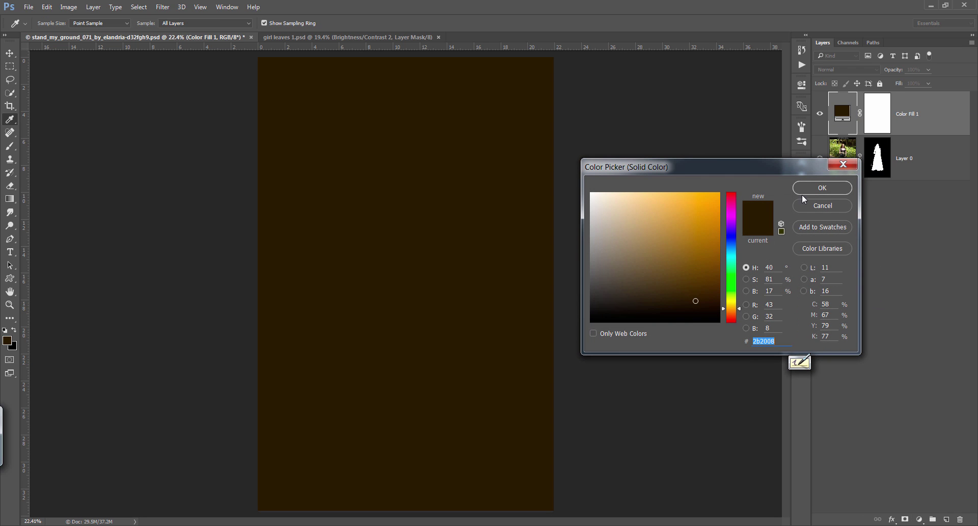
drag(619, 265, 580, 264)
click(823, 187)
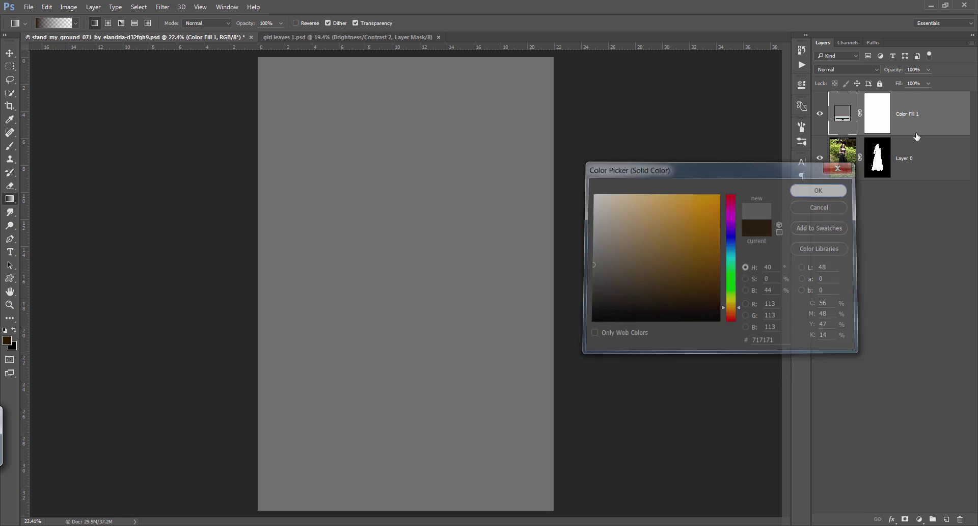
drag(907, 114, 906, 184)
Duplicate Layer 0, delete the original layer's mask, and save the document
click(903, 132)
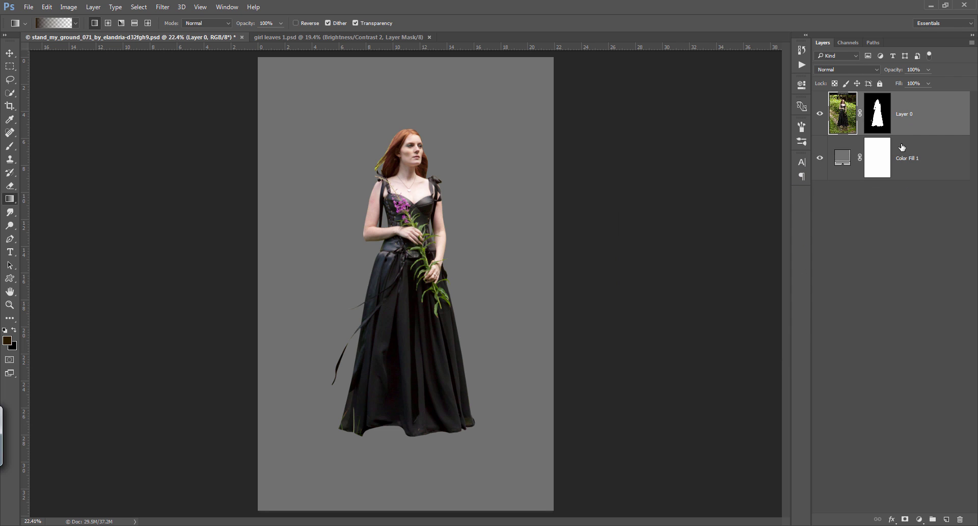
key(ctrl+j)
click(874, 164)
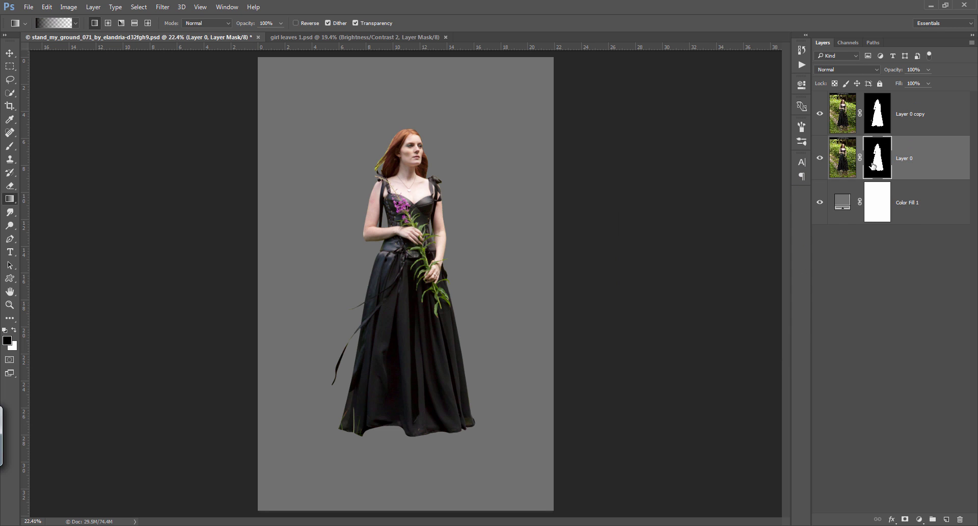
right_click(873, 164)
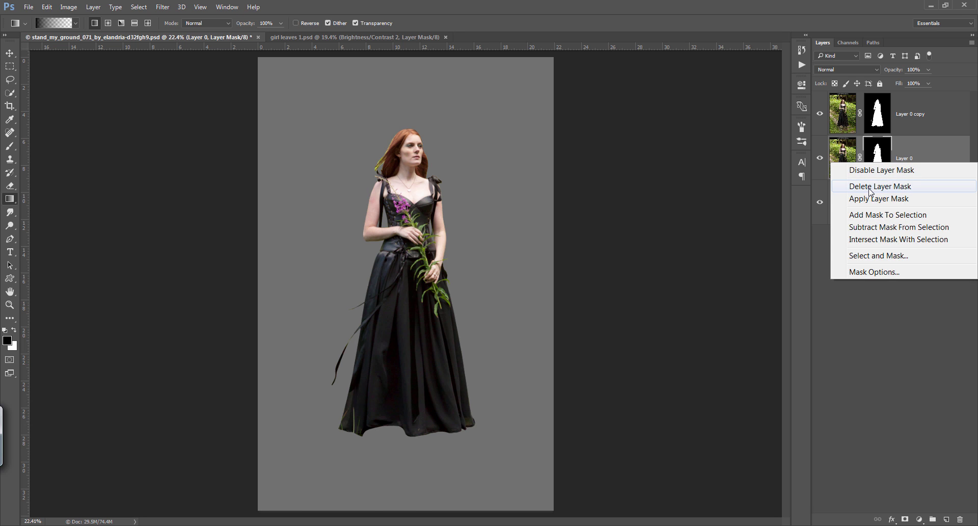
click(869, 187)
key(ctrl+s)
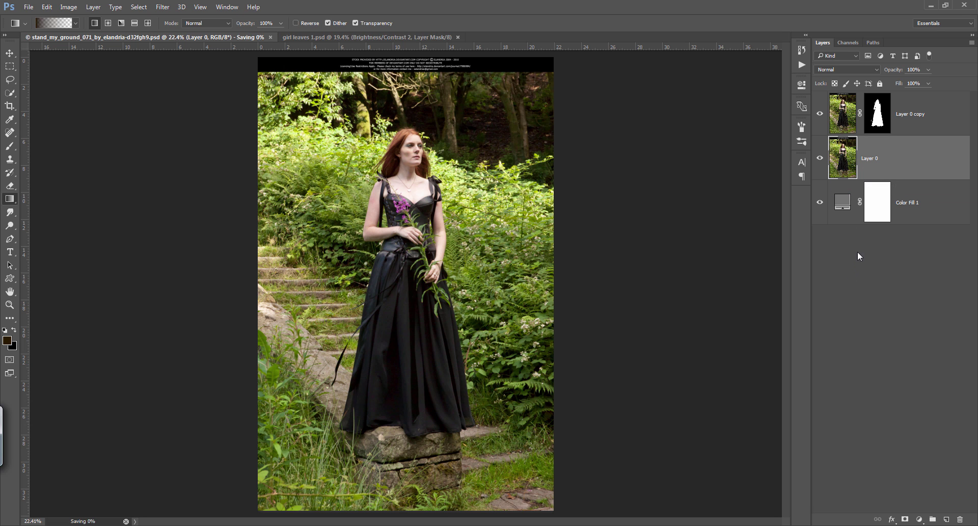
Add a new mask to Layer 0 with a black-to-white gradient so the ground shows only at the bottom
click(905, 519)
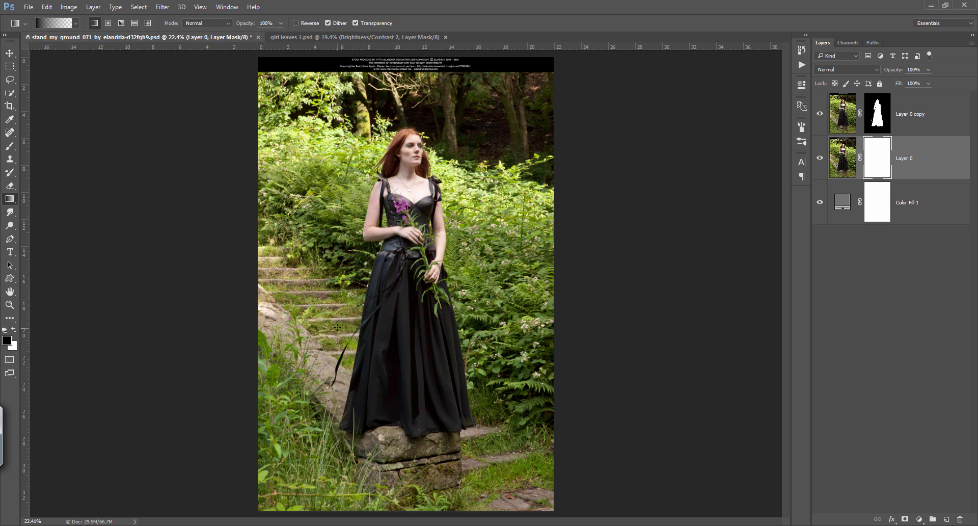
drag(338, 326, 336, 461)
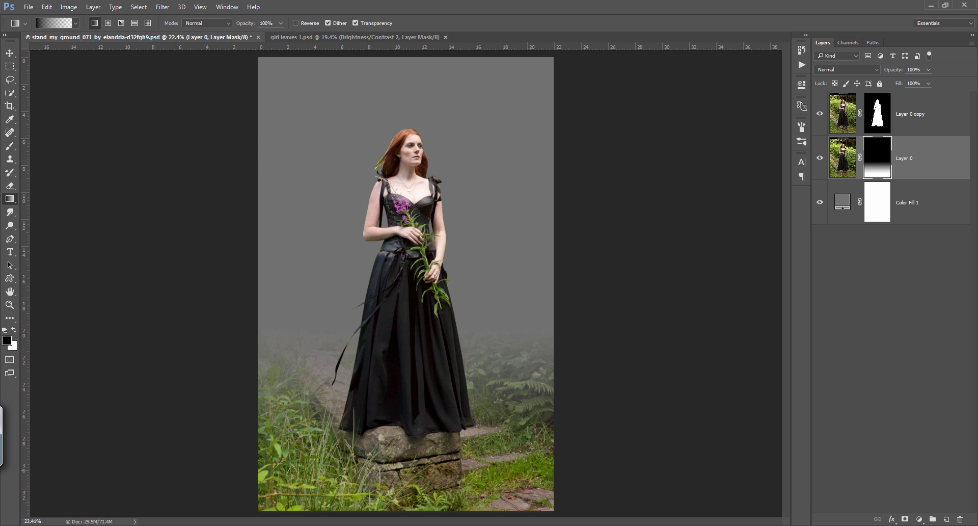
click(879, 122)
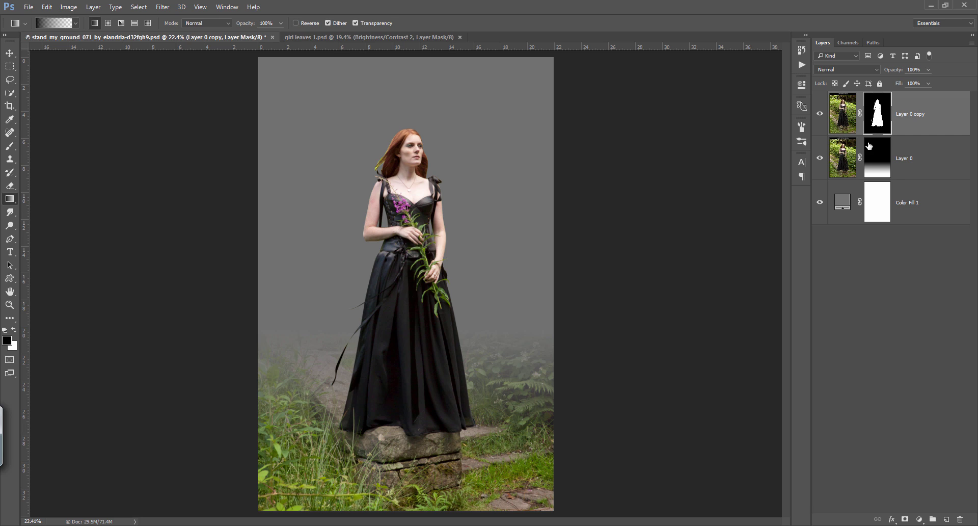
click(882, 209)
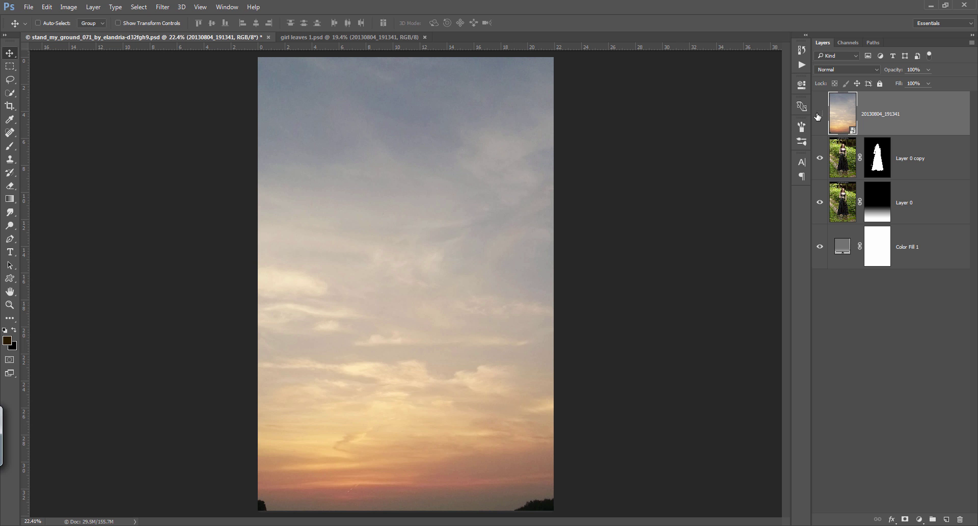
Move the 20130804_191341 sunset sky below the woman's layers and reposition it
click(818, 117)
click(818, 116)
drag(885, 130, 878, 204)
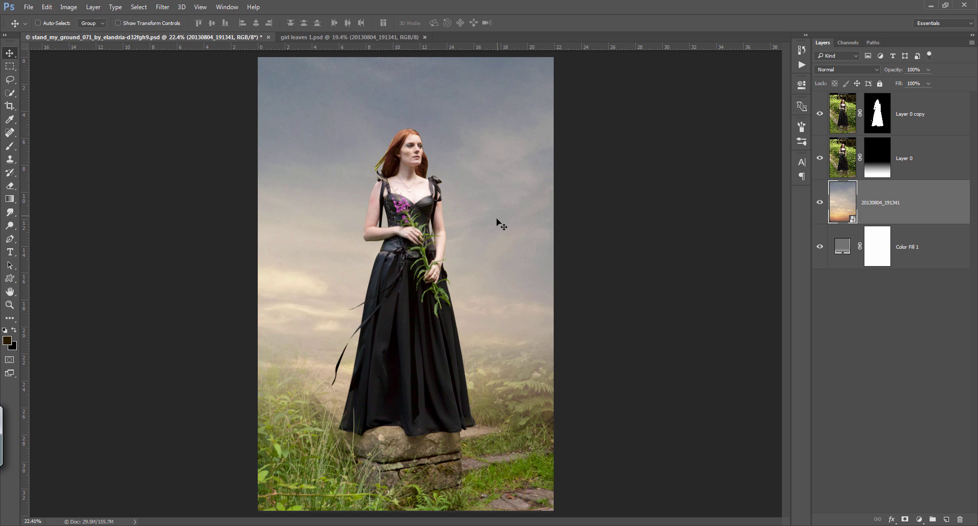
drag(498, 220, 497, 200)
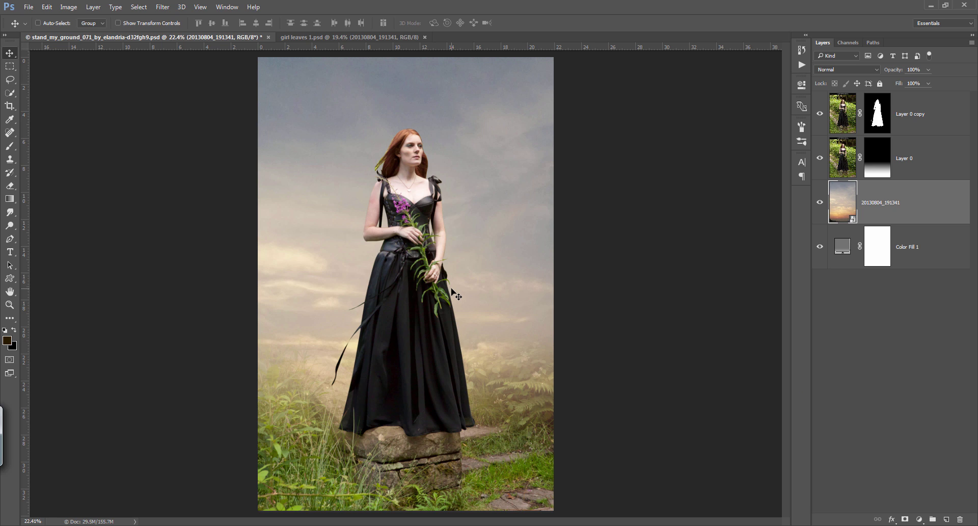
Place the 20150621_071032 storm clouds below the woman, gradient-masked to fade into the sunset
drag(456, 295, 457, 285)
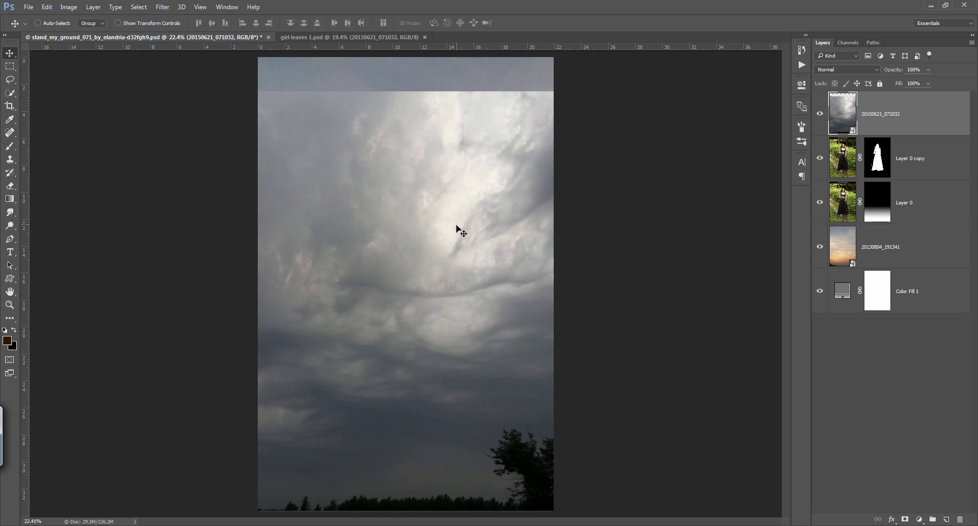
drag(460, 233, 474, 188)
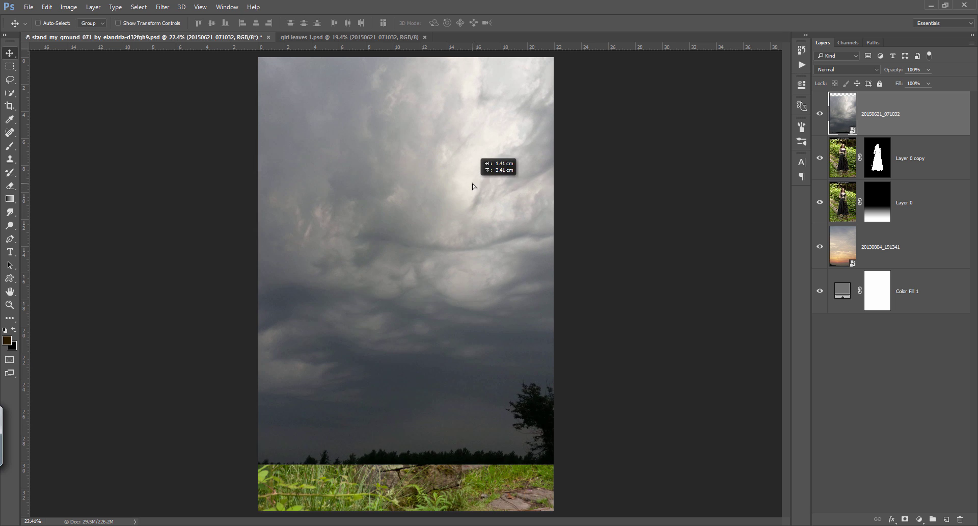
drag(892, 124, 836, 217)
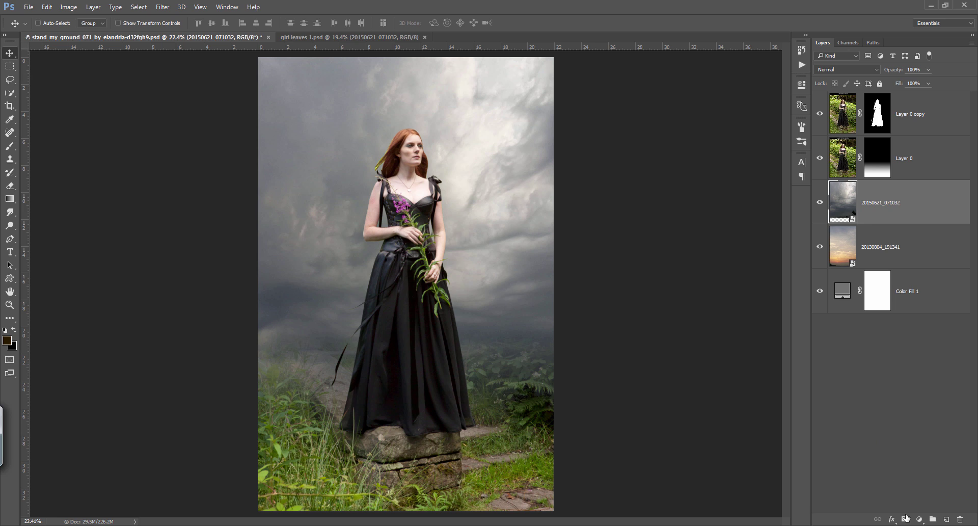
click(906, 517)
key(g)
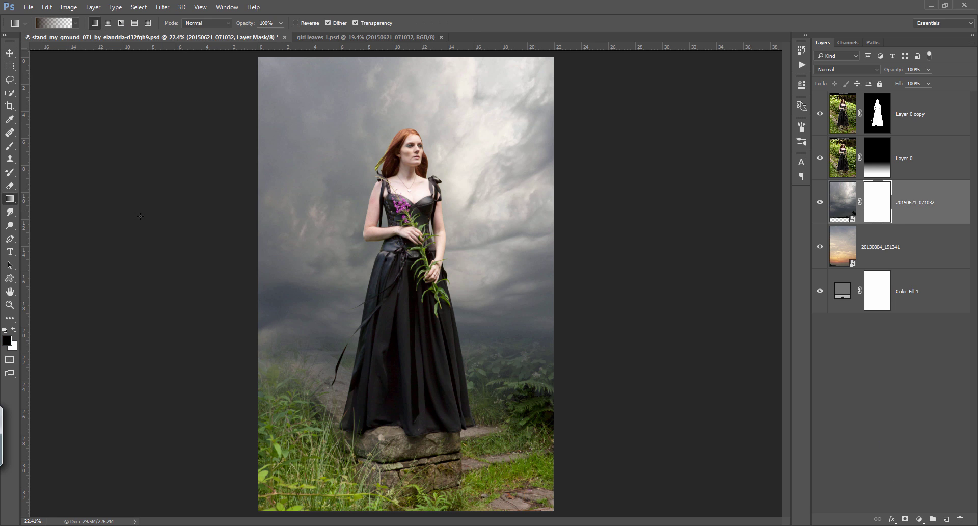
drag(434, 248, 456, 104)
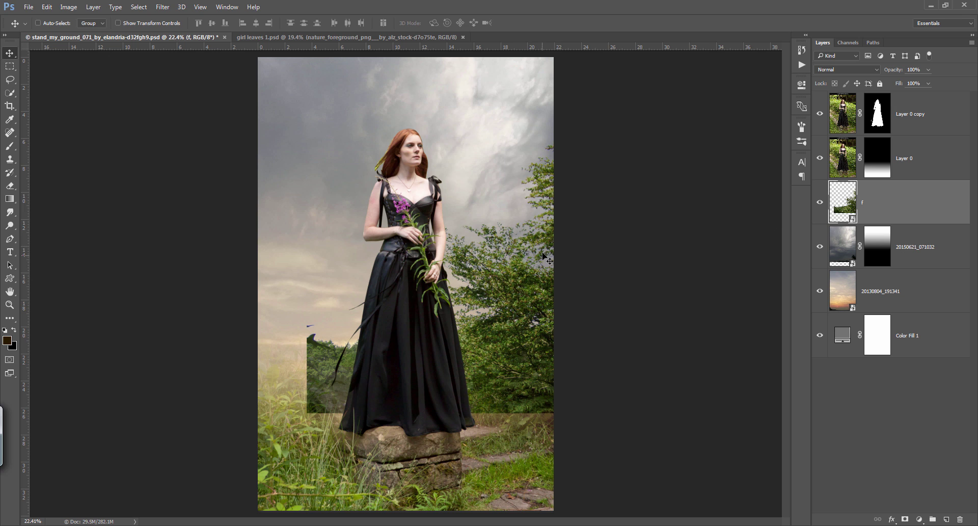
Set the foliage low at the right edge, gradient-mask it toward the bottom, and lower its opacity slightly
drag(544, 259, 528, 308)
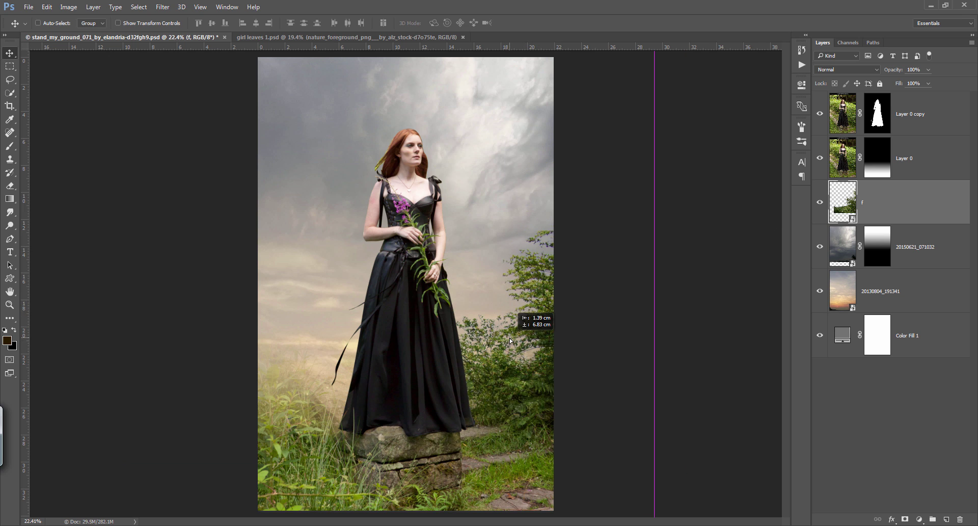
drag(528, 308, 514, 336)
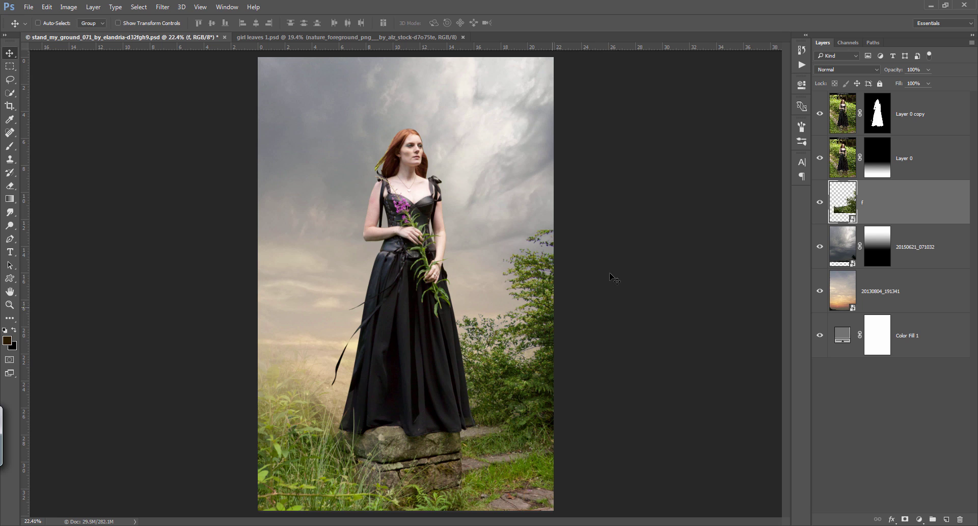
click(905, 519)
click(10, 200)
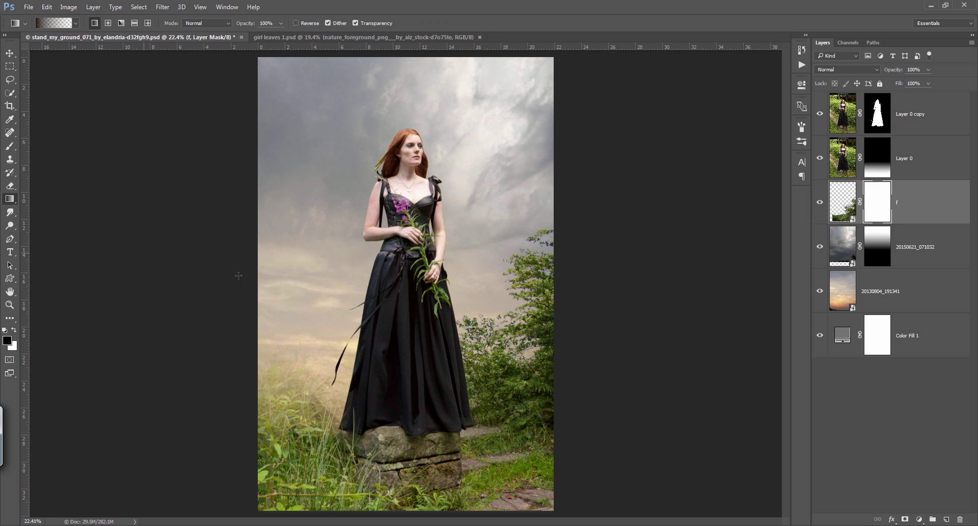
drag(519, 373, 531, 309)
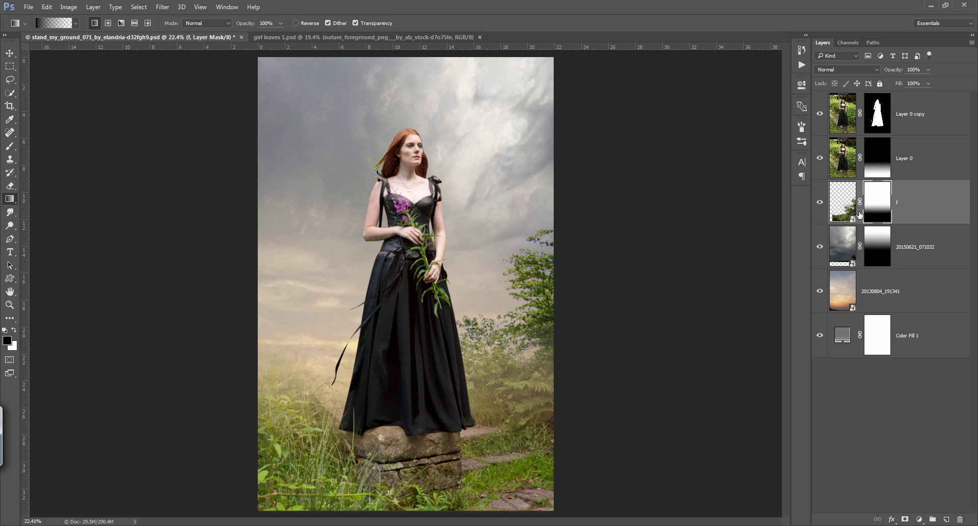
click(820, 203)
click(821, 203)
click(850, 199)
drag(894, 70, 889, 84)
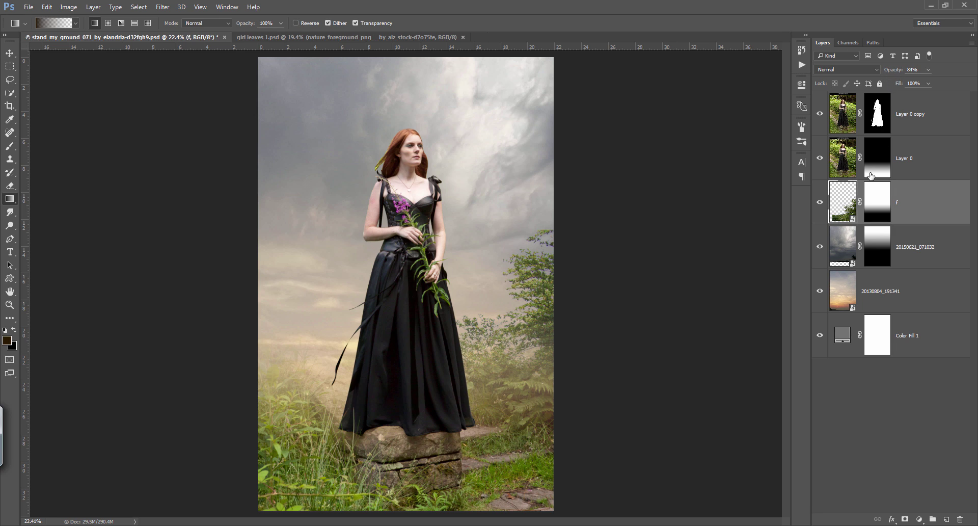
Duplicate the foliage, rotate the copy 90° counter-clockwise, and place it left of the woman
key(ctrl+j)
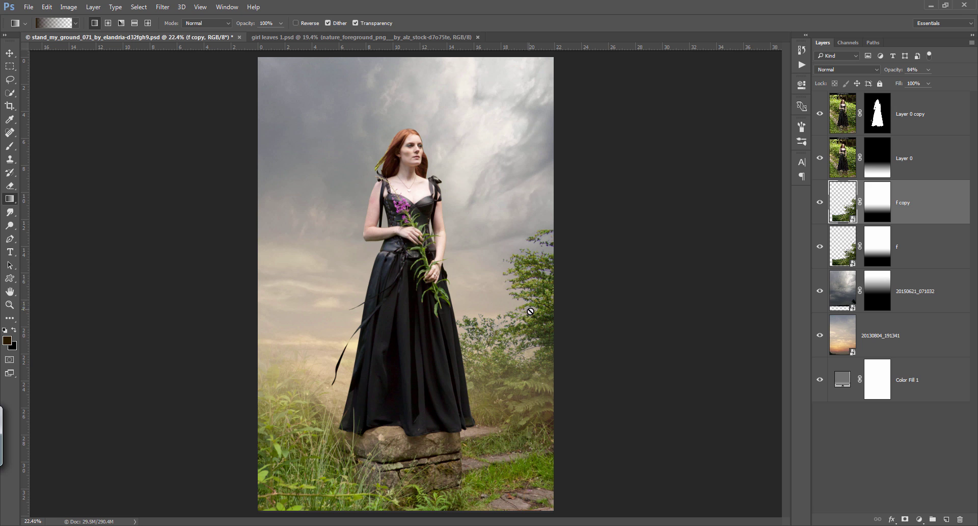
key(v)
drag(531, 310, 352, 324)
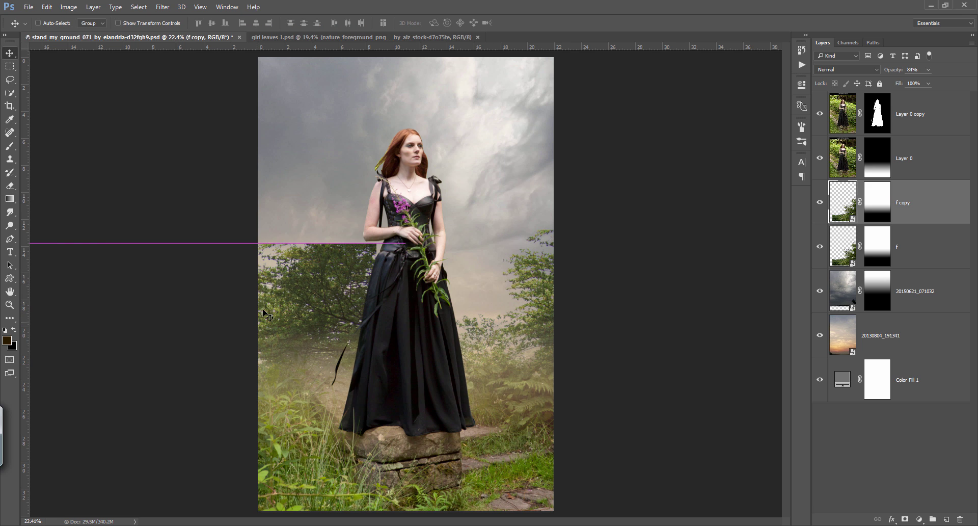
click(47, 7)
mouse_move(67, 270)
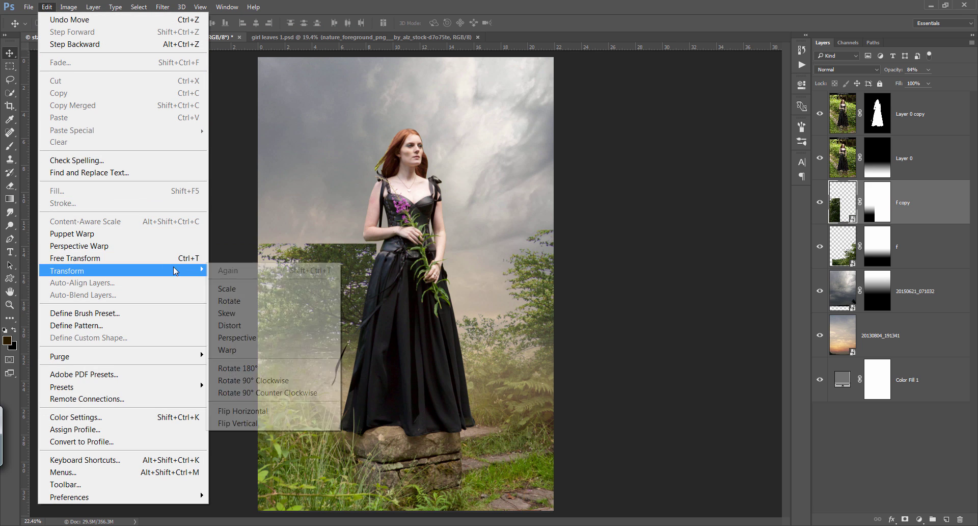
click(284, 397)
drag(328, 356, 475, 343)
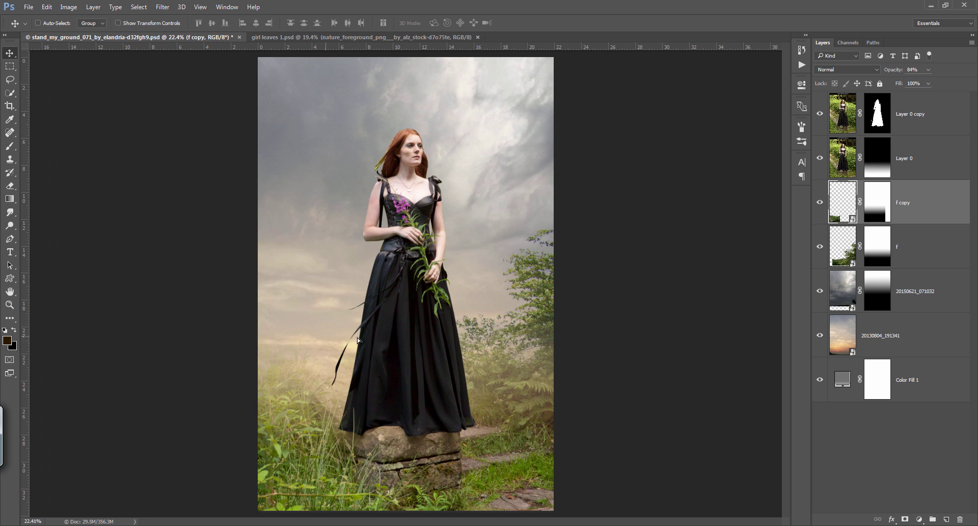
Scale f copy to about 108% along the bottom, then move a duplicate, f copy 2, to the top
key(ctrl+t)
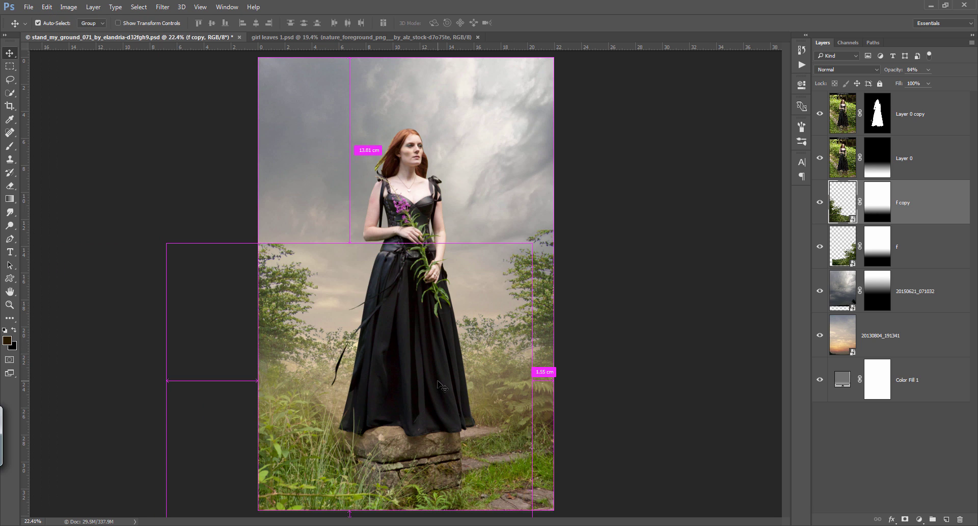
drag(532, 243, 563, 221)
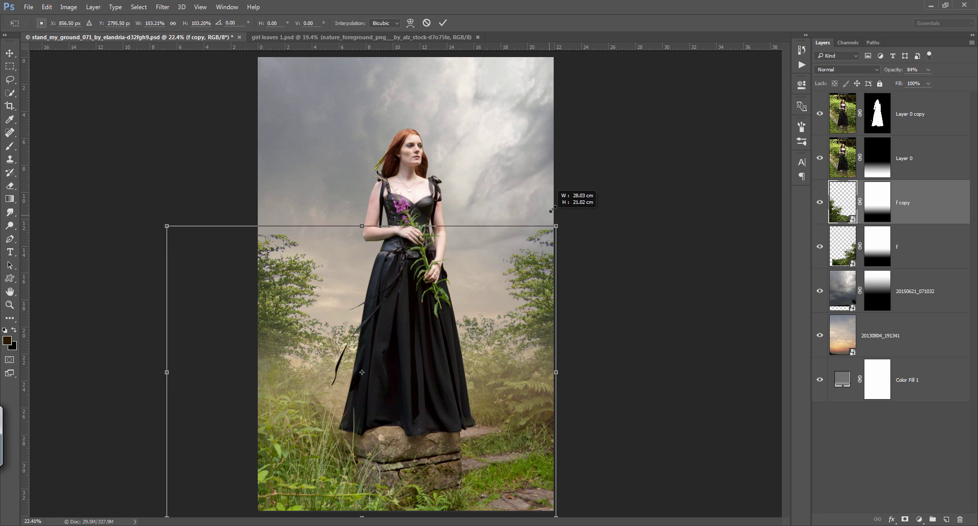
drag(520, 336, 520, 344)
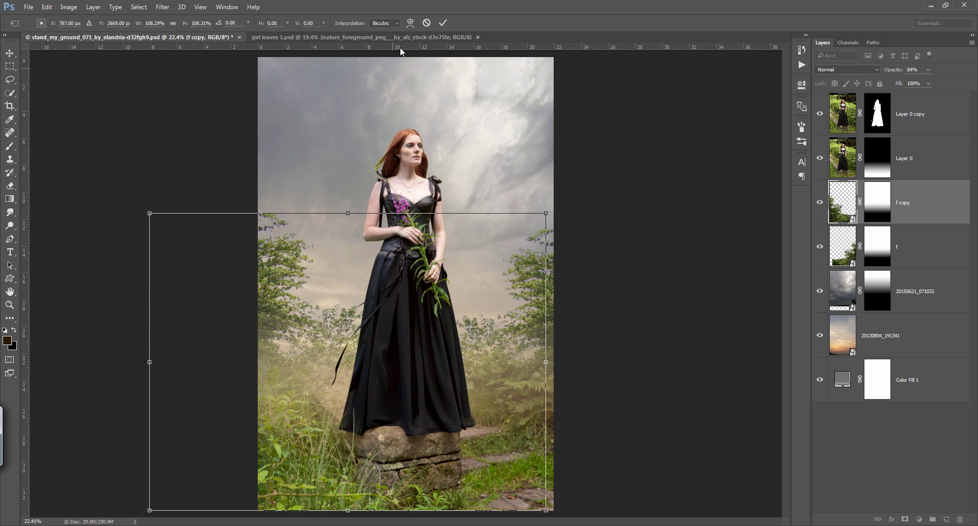
click(443, 22)
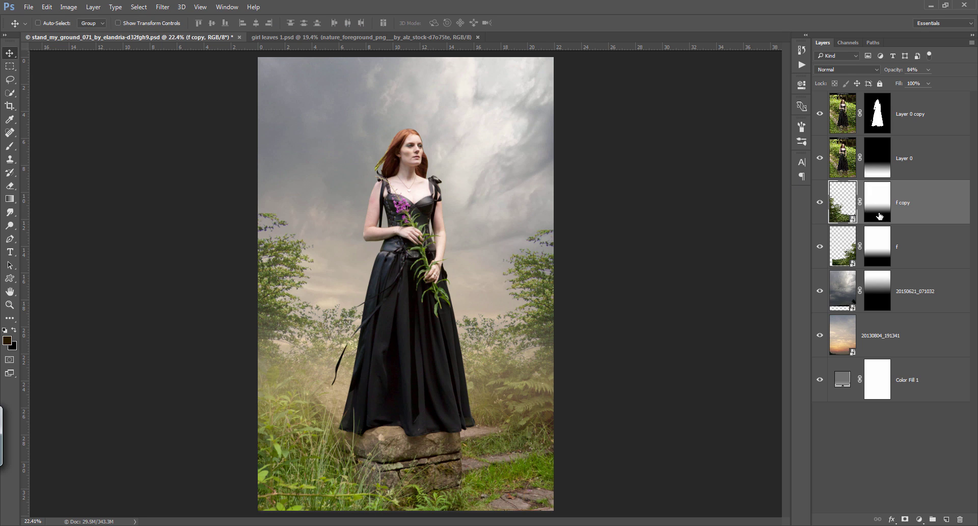
key(ctrl+j)
mouse_move(887, 204)
mouse_down()
mouse_move(908, 142)
mouse_move(906, 99)
mouse_up()
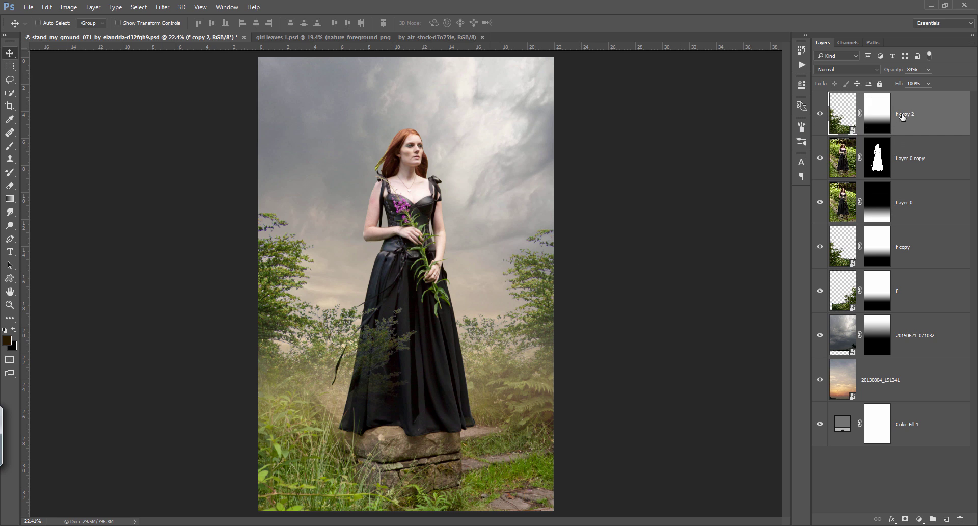
Delete the f copy 2 mask, rasterize the layer, and reposition it on the canvas
right_click(881, 119)
click(866, 139)
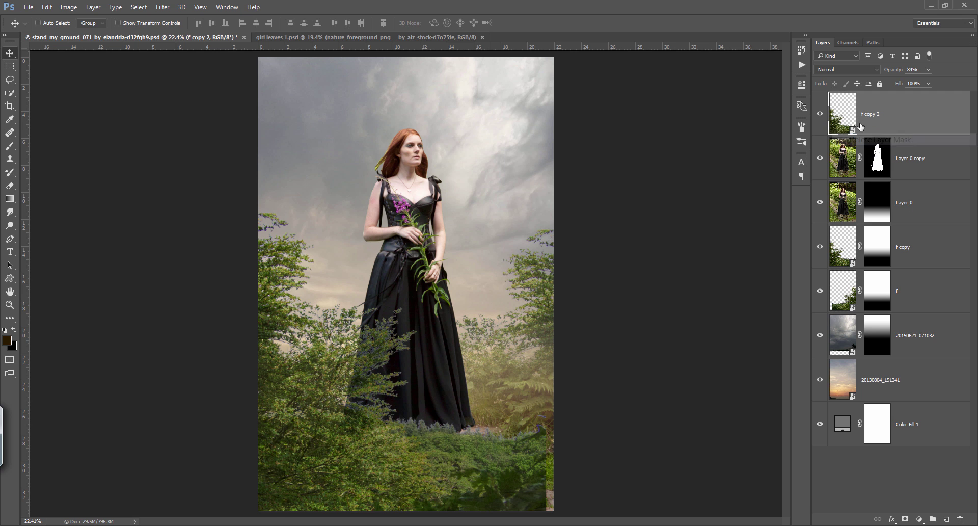
right_click(886, 119)
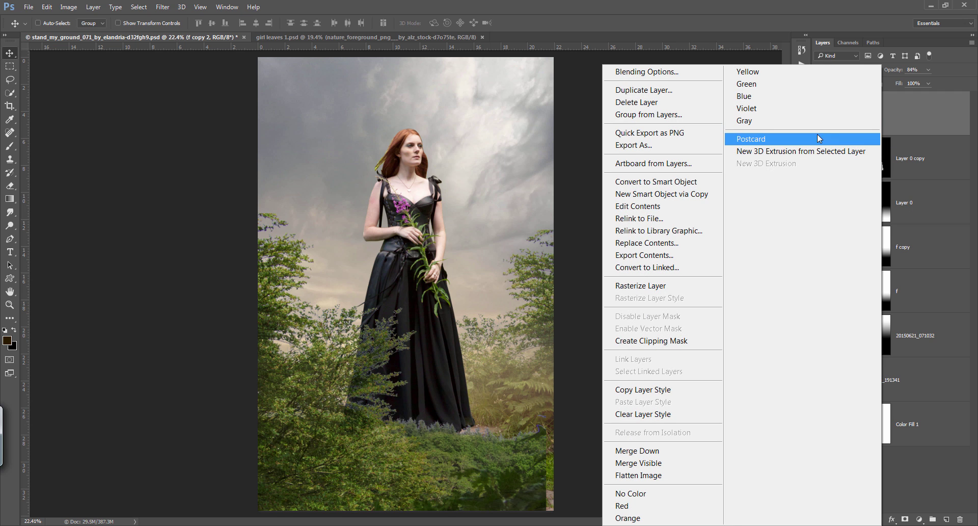
click(641, 285)
mouse_move(396, 375)
mouse_down()
mouse_move(417, 403)
mouse_move(429, 391)
mouse_up()
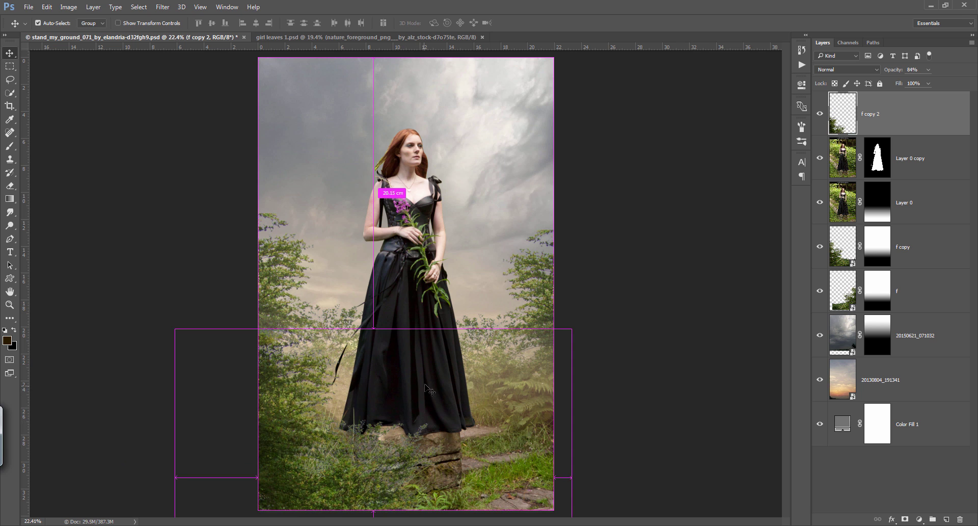
Rotate f copy 2 about 6° and shift it down-right over the gown's hem
key(ctrl+t)
drag(586, 316, 679, 270)
drag(536, 367, 542, 381)
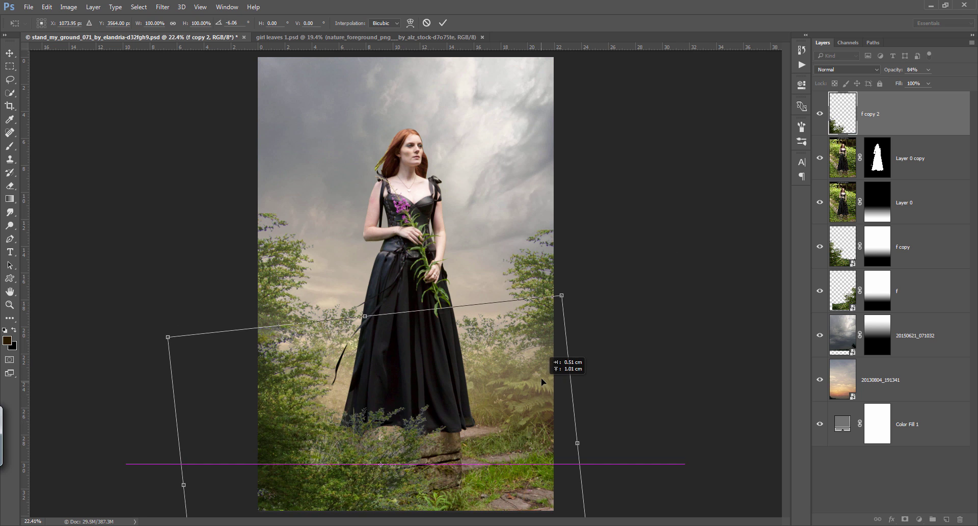
click(442, 23)
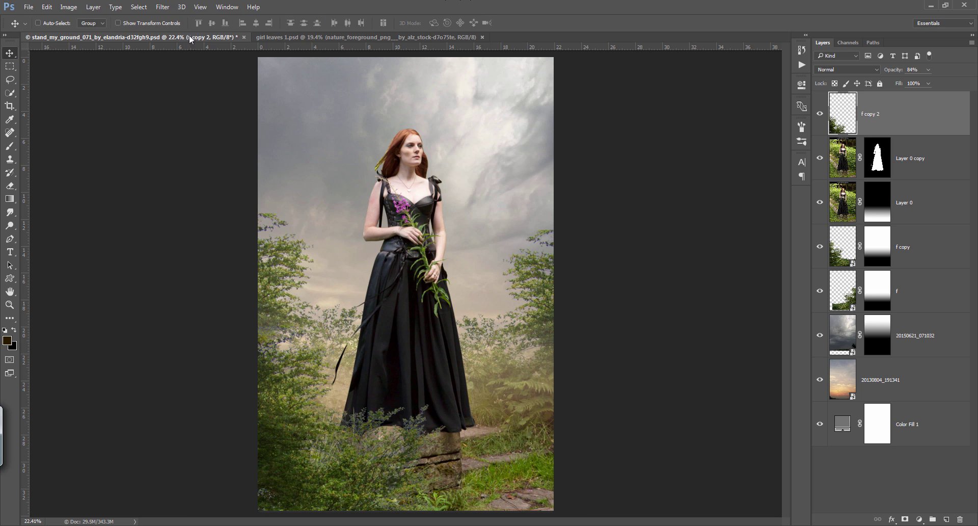
click(162, 7)
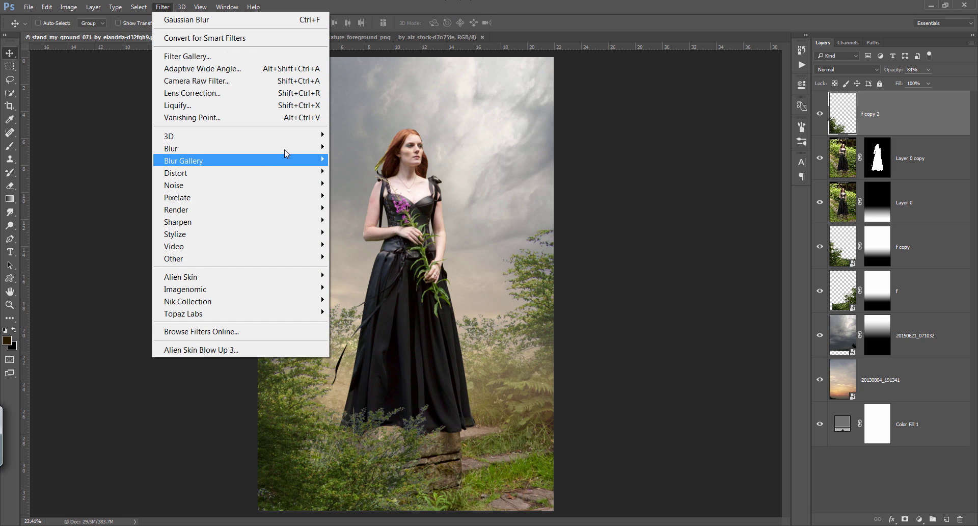
mouse_move(230, 148)
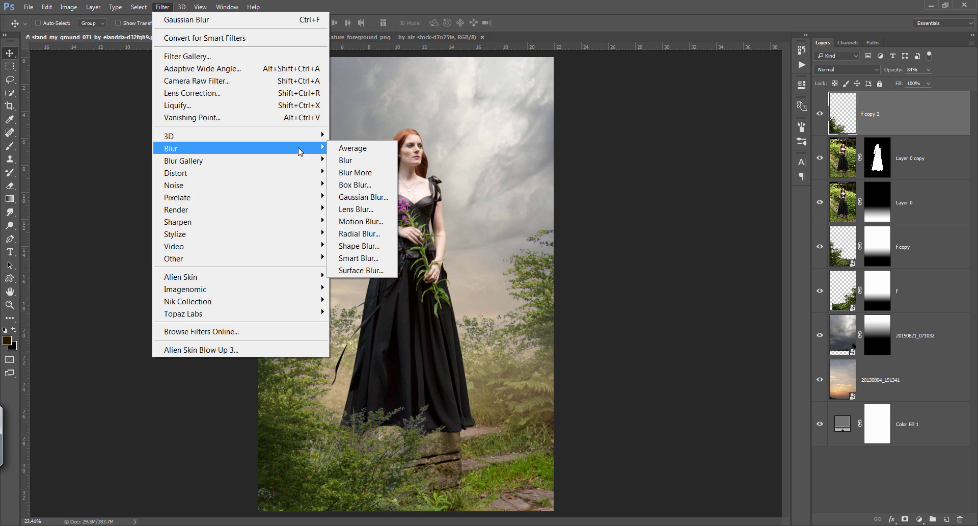
Apply a Gaussian Blur of about 24.9 pixels radius to the f copy 2 foliage
click(363, 197)
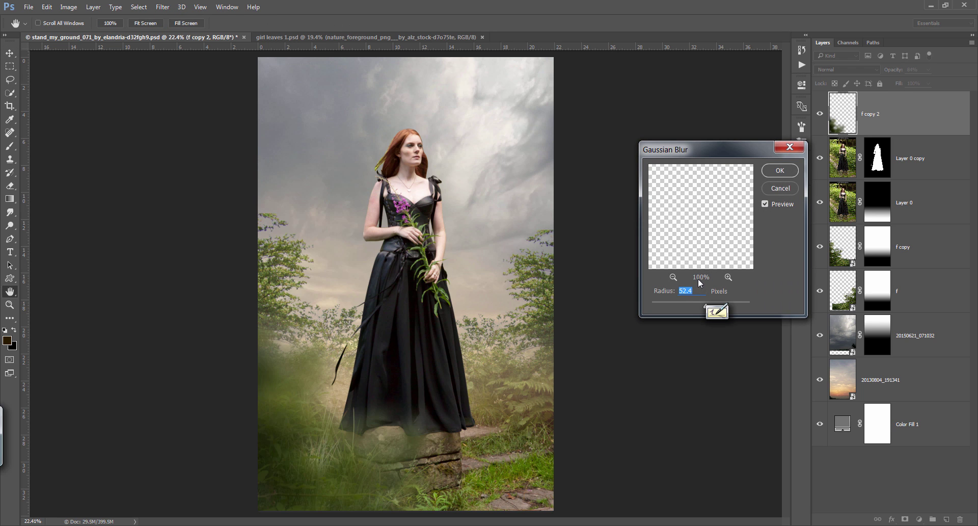
click(692, 306)
drag(692, 306, 697, 309)
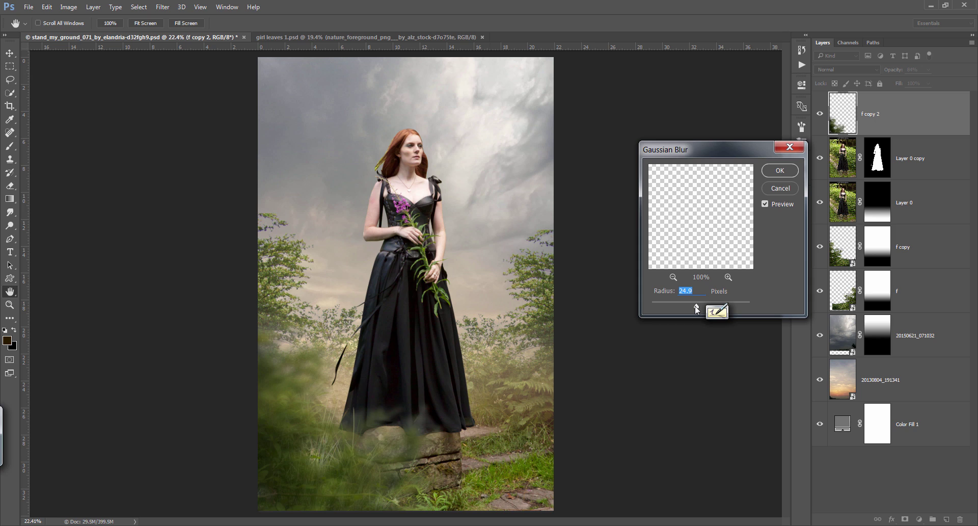
click(780, 170)
click(915, 70)
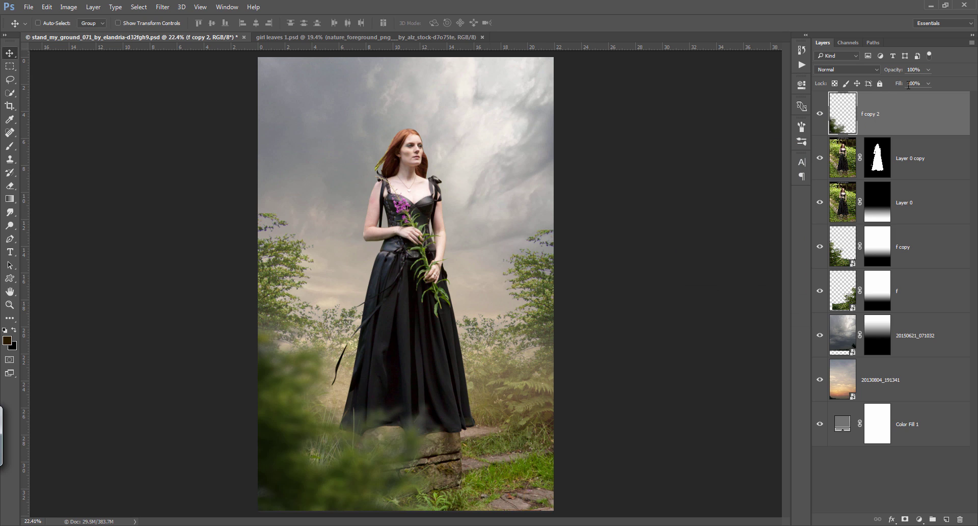
Nudge the blurred foliage down slightly and rename its layer to 'i'
drag(506, 297, 507, 305)
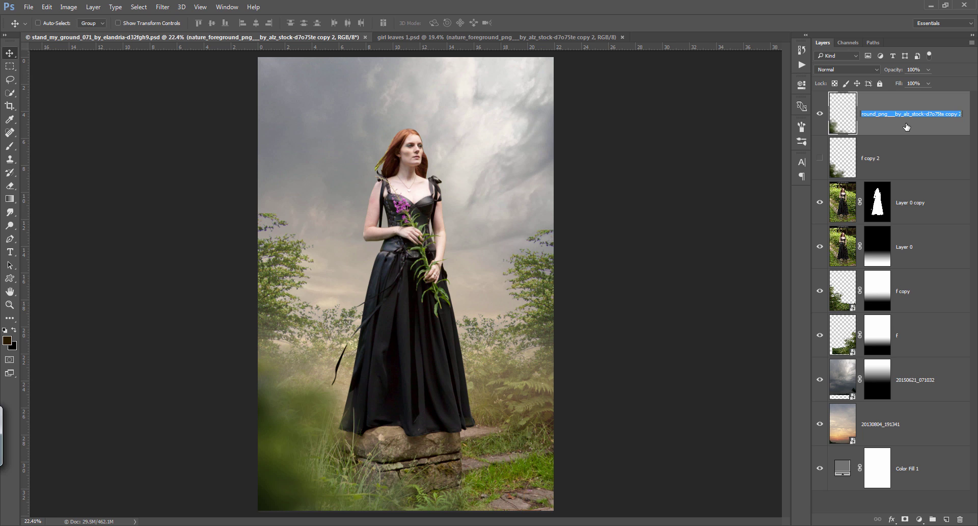
text(i)
key(Return)
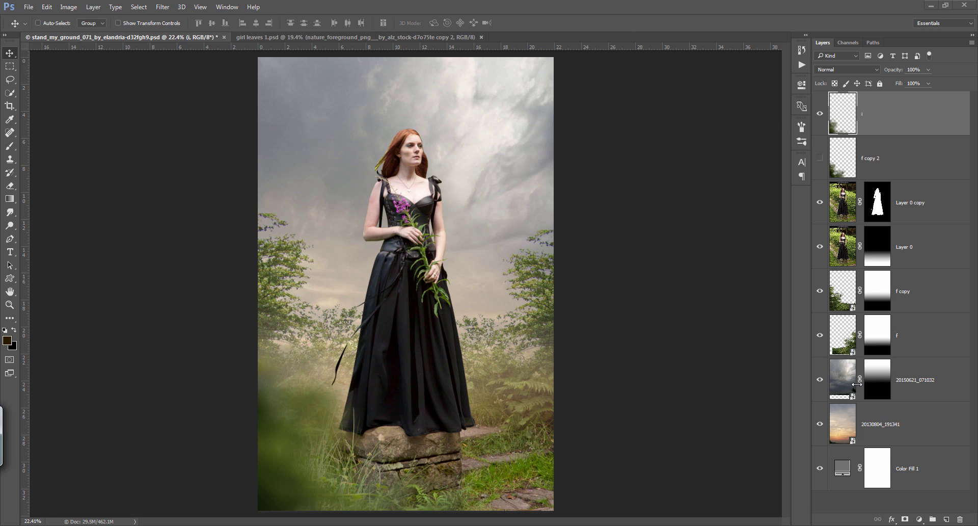
Add a Brightness/Contrast layer clipped to the 20150621_071032 clouds, lowering brightness to -43
click(850, 391)
click(920, 518)
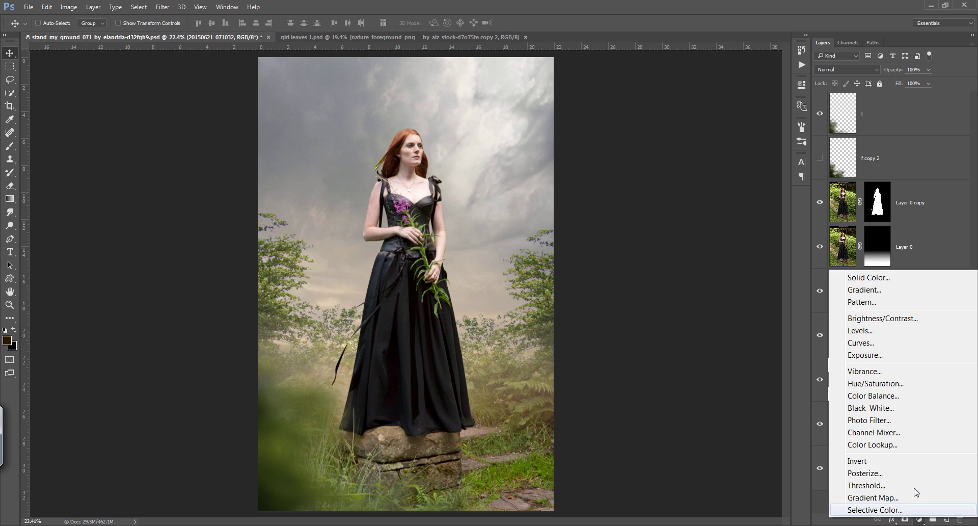
click(902, 319)
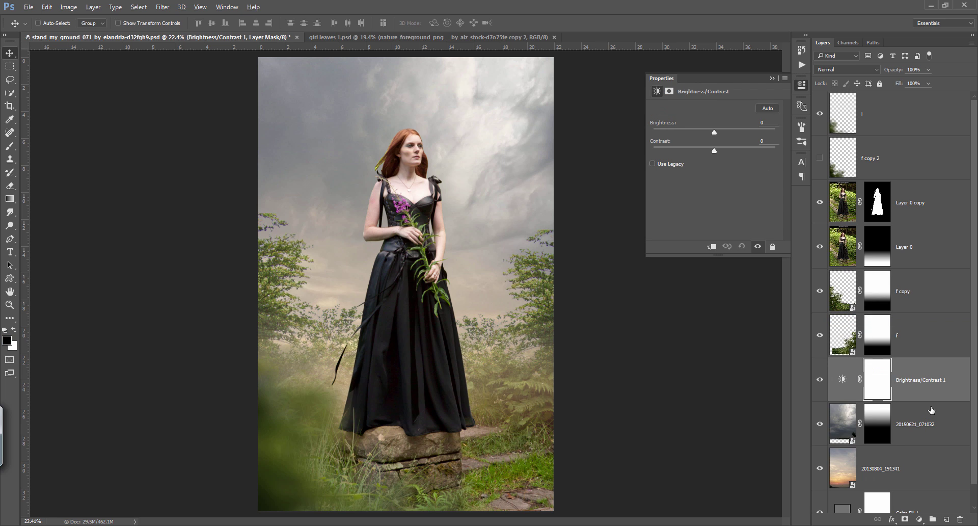
alt+click(933, 401)
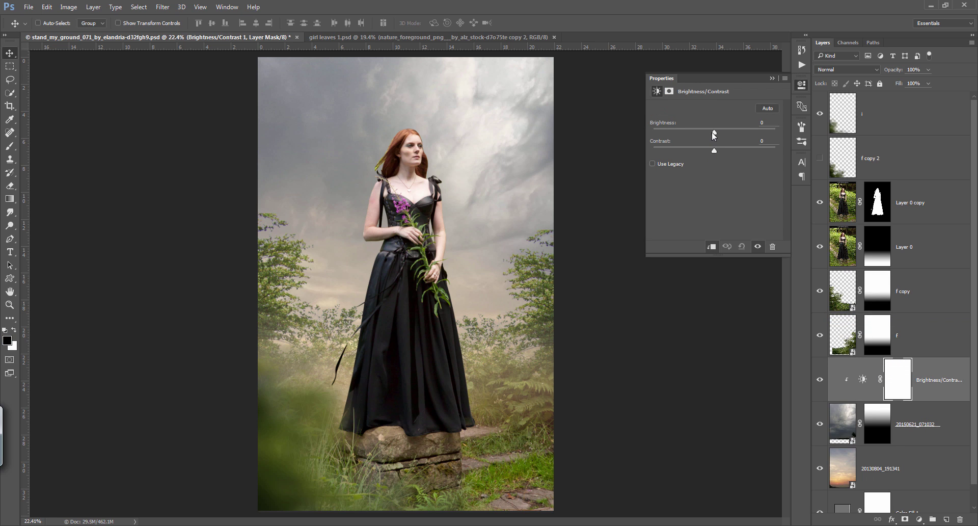
drag(709, 134, 697, 135)
Darken the 20130804_191341 sunset with a clipped Brightness/Contrast of -32, then save
click(901, 456)
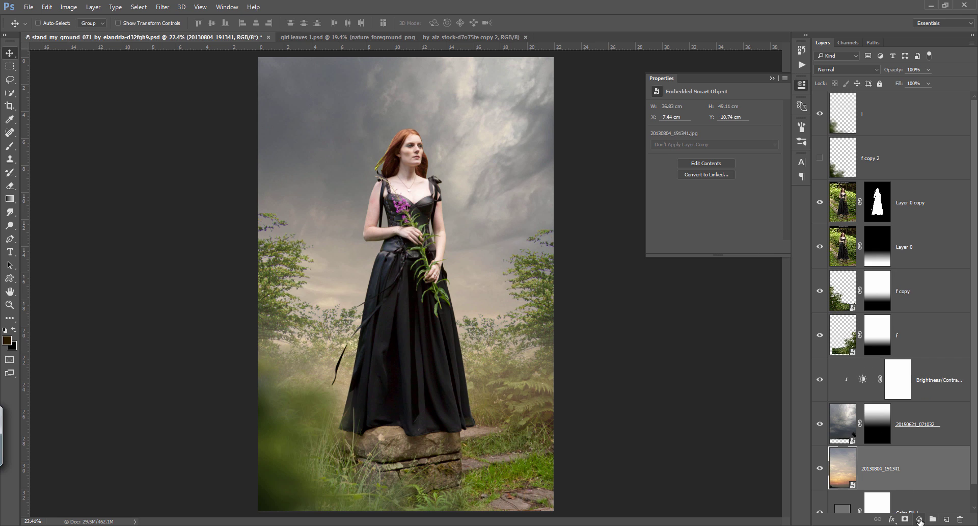
click(919, 519)
click(881, 319)
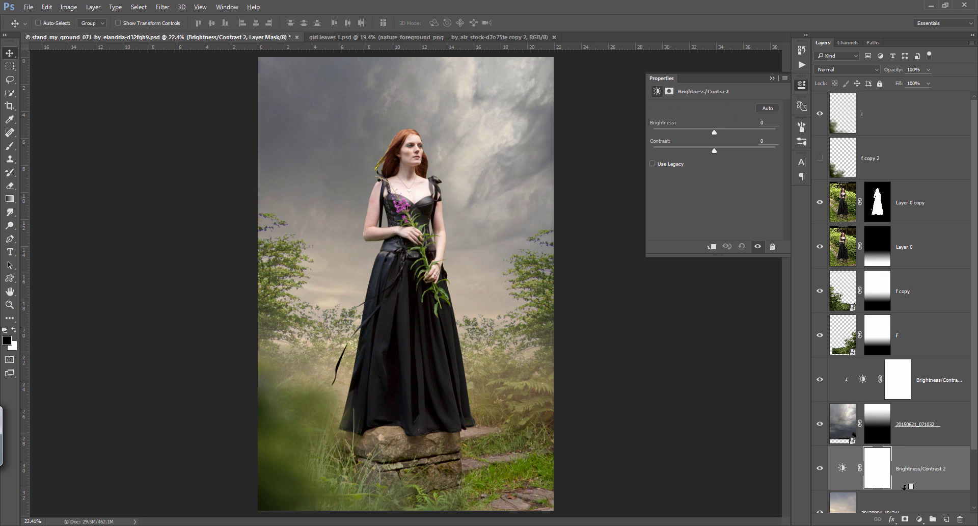
key(ctrl+alt+g)
drag(714, 133, 701, 133)
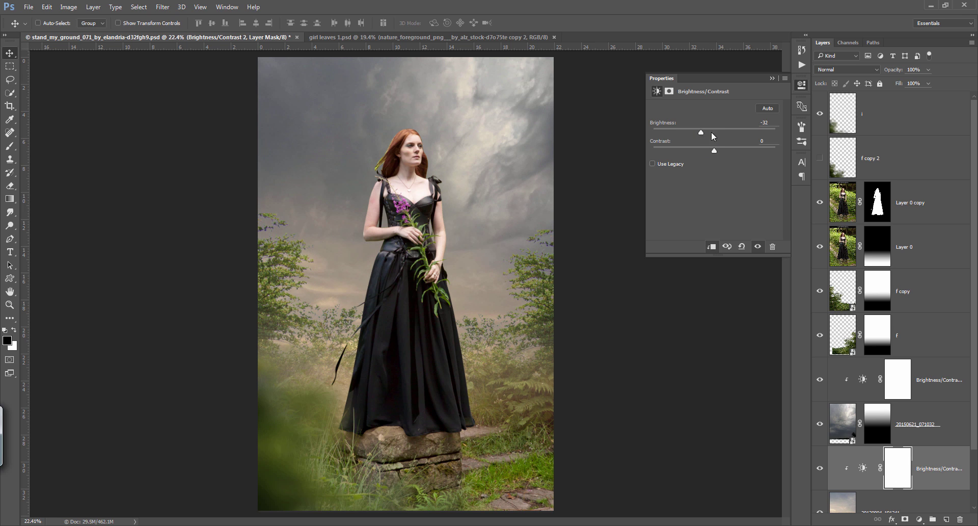
click(771, 79)
key(ctrl+s)
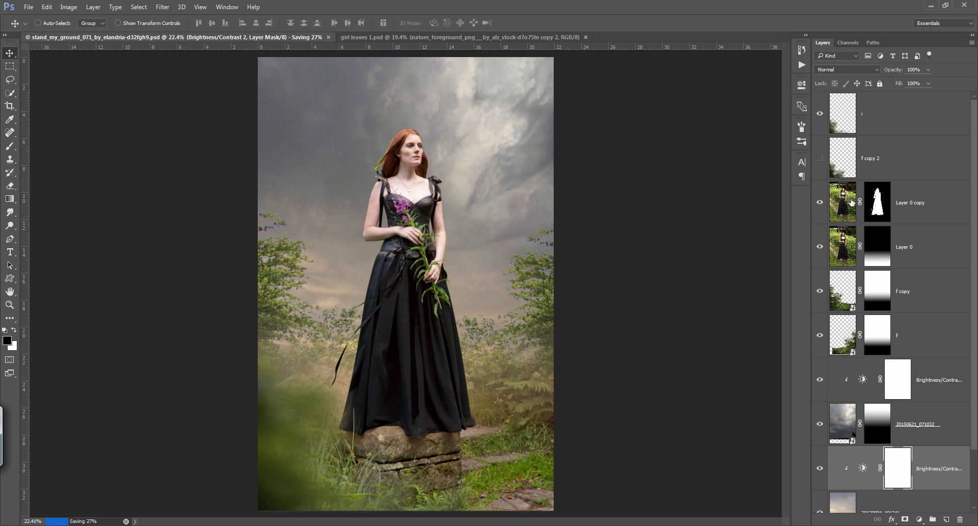
click(888, 203)
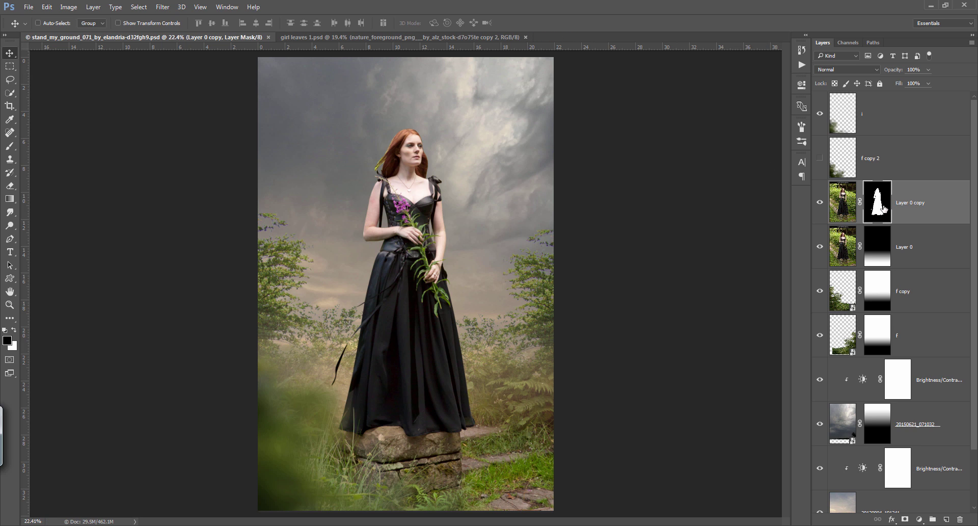
Duplicate Layer 0 copy, hide the original, and apply the mask permanently to Layer 0 copy 2
key(ctrl+j)
click(820, 246)
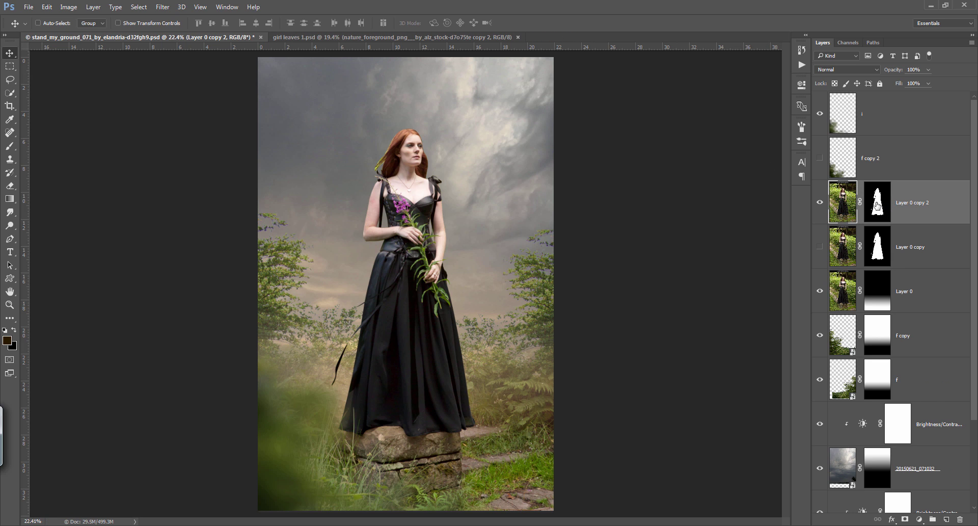
click(877, 205)
right_click(877, 205)
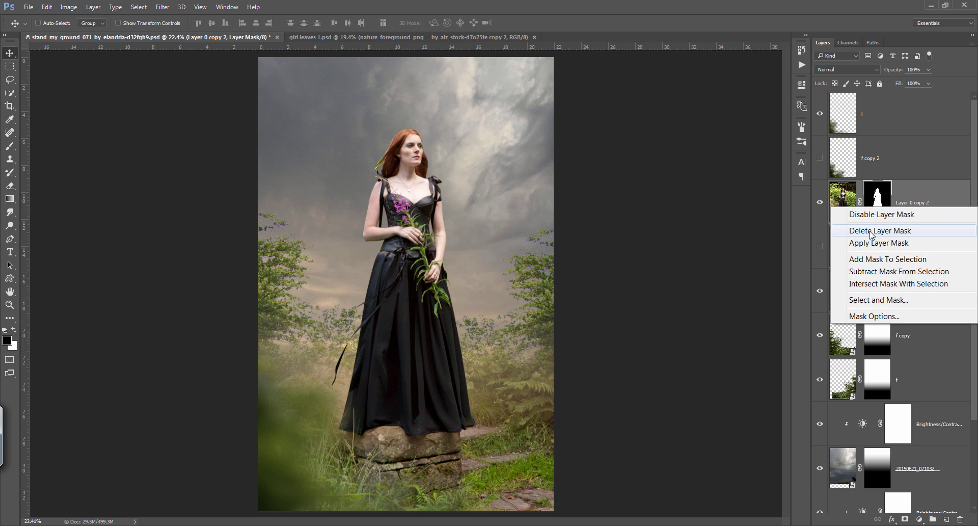
click(872, 243)
scroll(411, 166, up, 3)
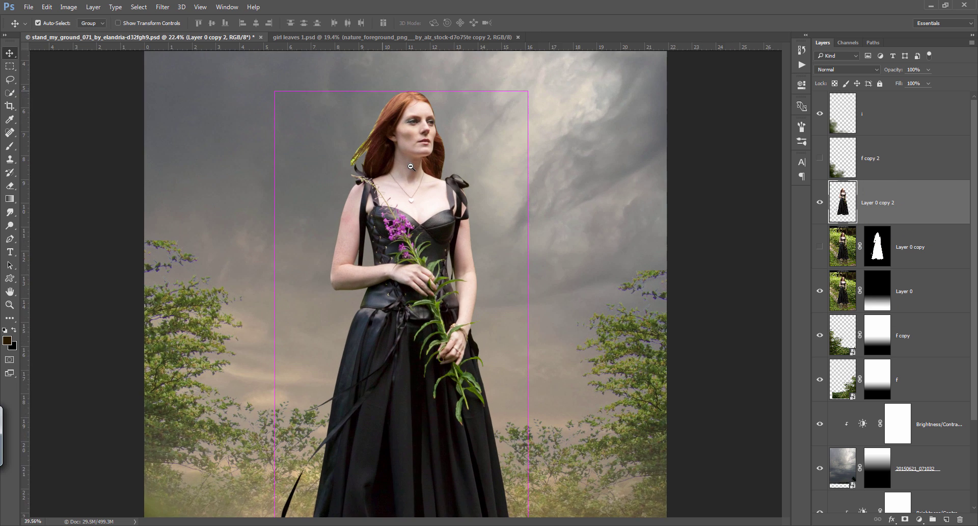
scroll(411, 166, up, 3)
drag(400, 148, 383, 327)
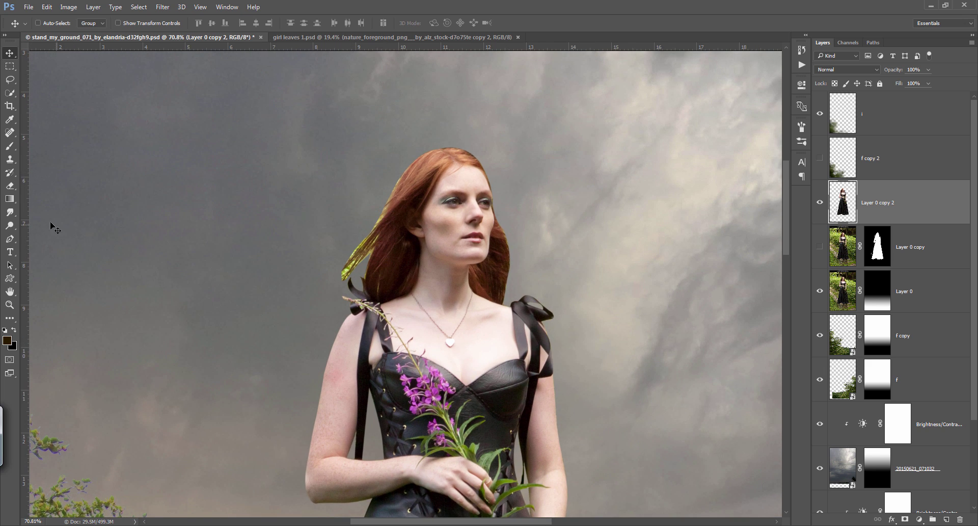
Smudge the hair edges into wind-blown wisps, using the Smudge tool at 77% strength
click(9, 238)
click(10, 212)
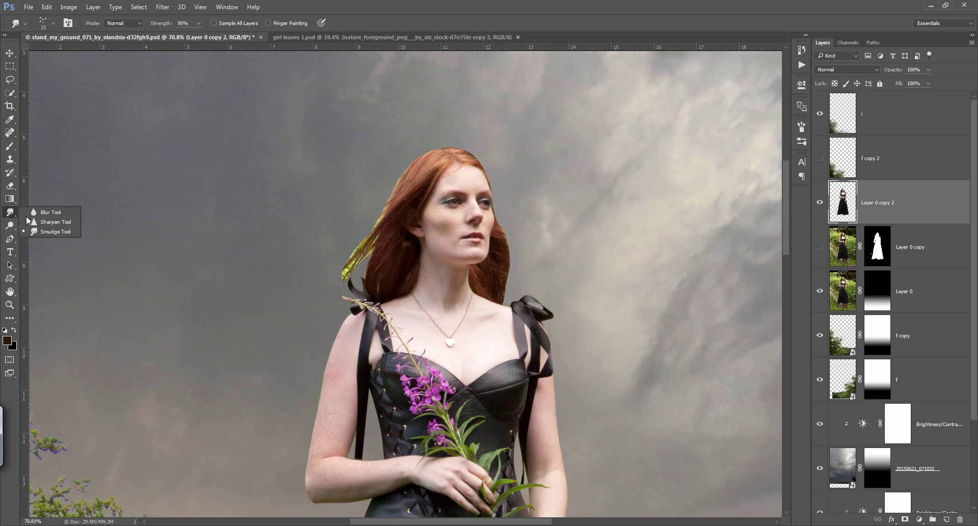
click(56, 232)
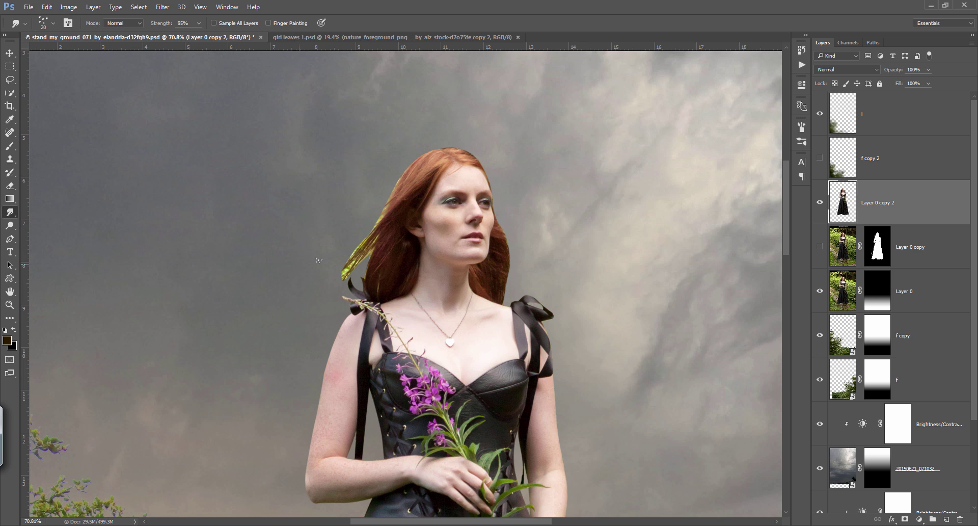
mouse_move(358, 253)
mouse_down()
mouse_move(326, 293)
mouse_move(328, 285)
mouse_up()
drag(367, 251, 387, 208)
drag(164, 24, 154, 24)
drag(370, 231, 391, 207)
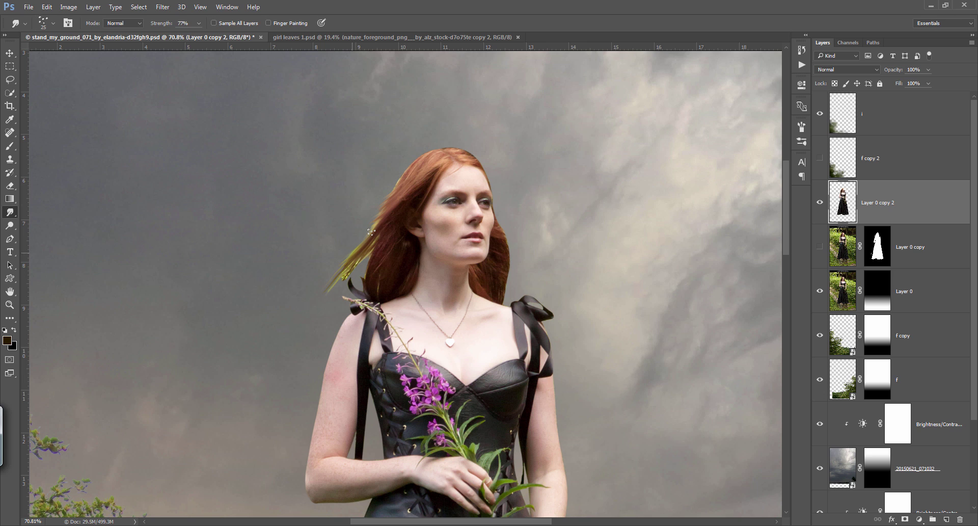
drag(371, 231, 363, 252)
mouse_move(309, 295)
mouse_down()
mouse_move(356, 253)
mouse_move(351, 261)
mouse_up()
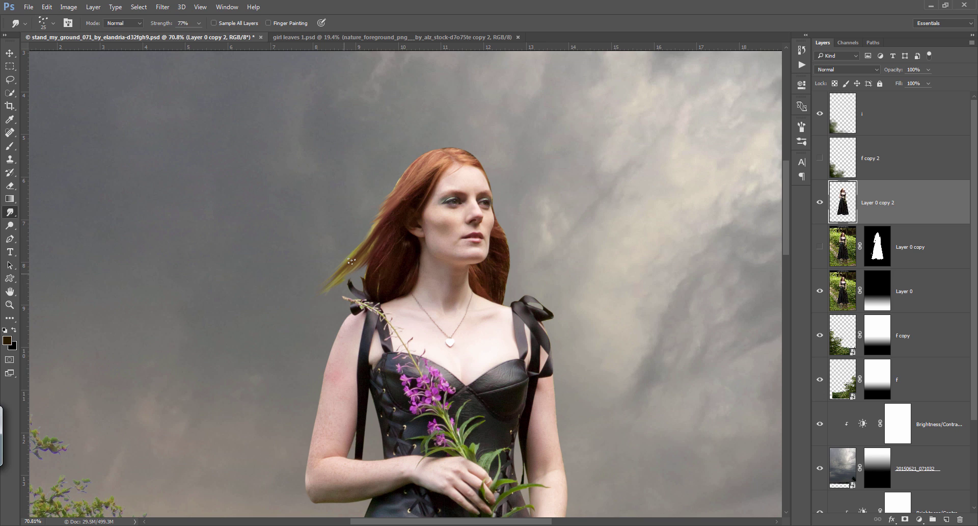
drag(502, 264, 505, 304)
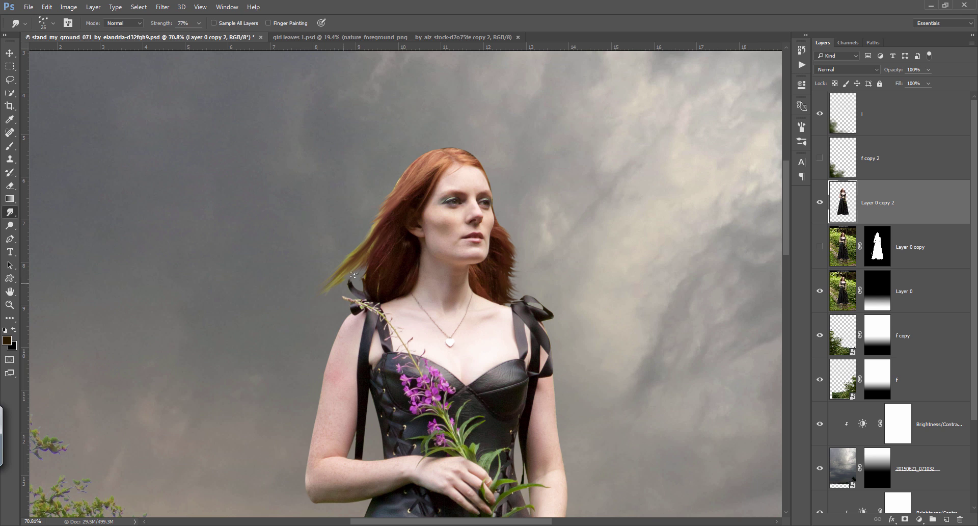
Zoom in on the face and erase the stray yellow-green hair strand
key(ctrl+0)
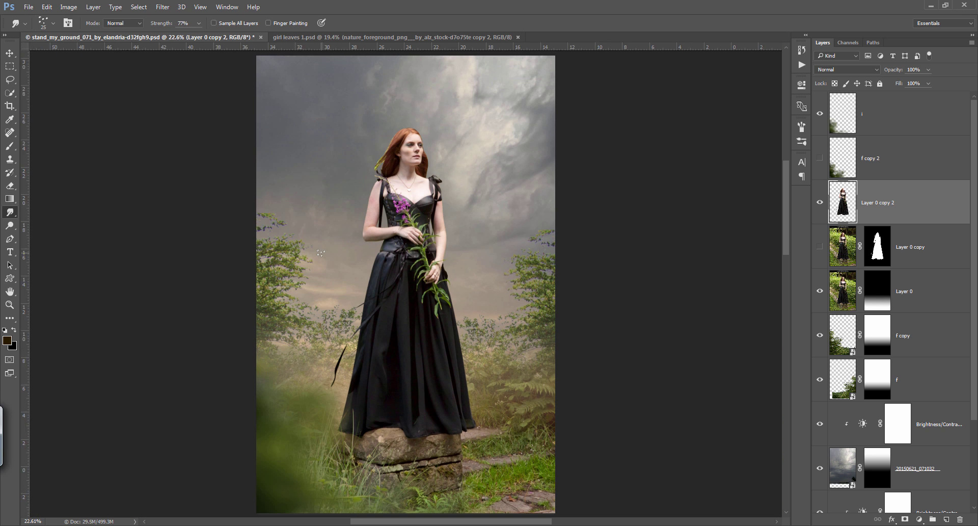
drag(359, 169, 741, 366)
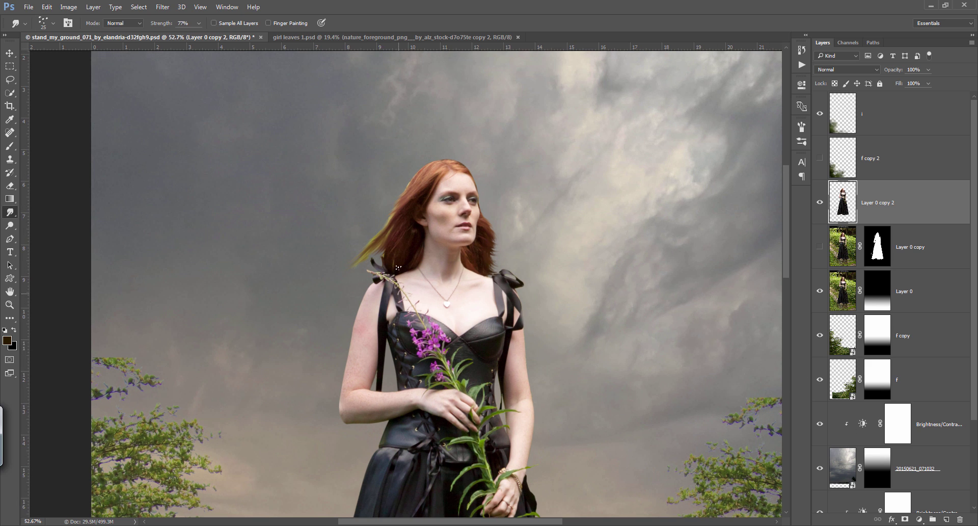
key(e)
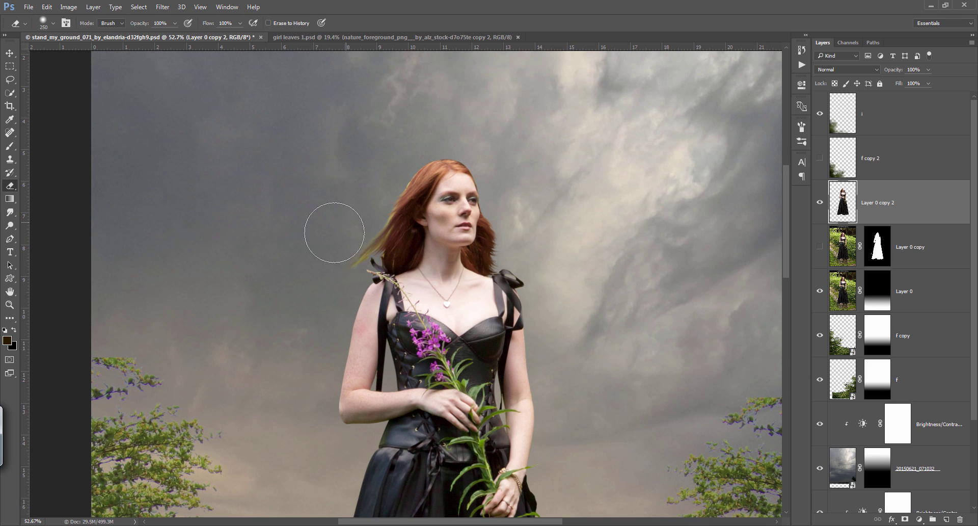
drag(321, 260, 332, 234)
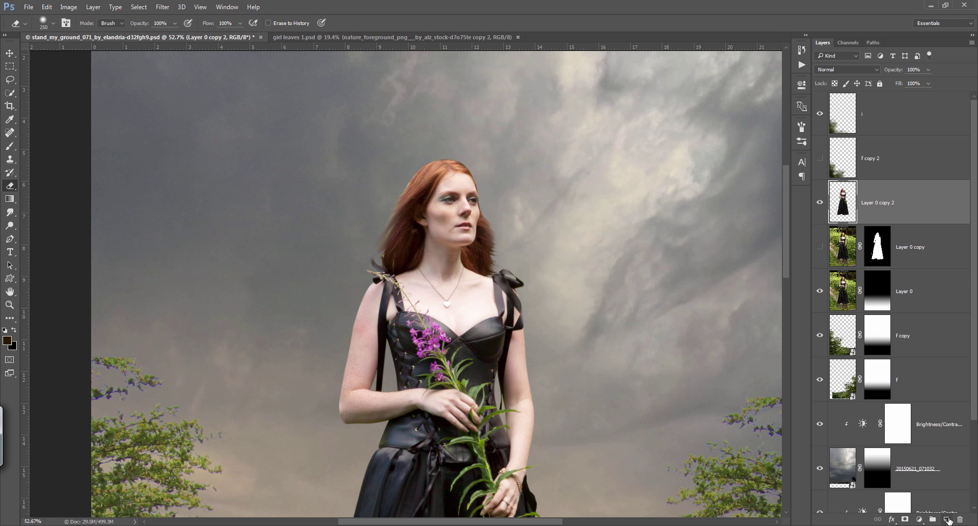
Move the model group, Layer 0 copy and Layer 0 into a new Group 1
ctrl+click(946, 520)
text(model)
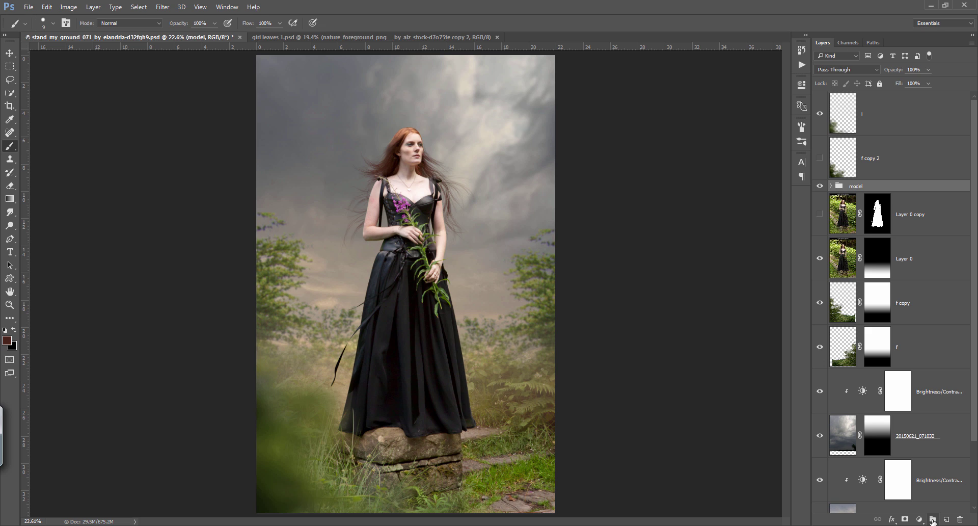
click(932, 520)
click(919, 200)
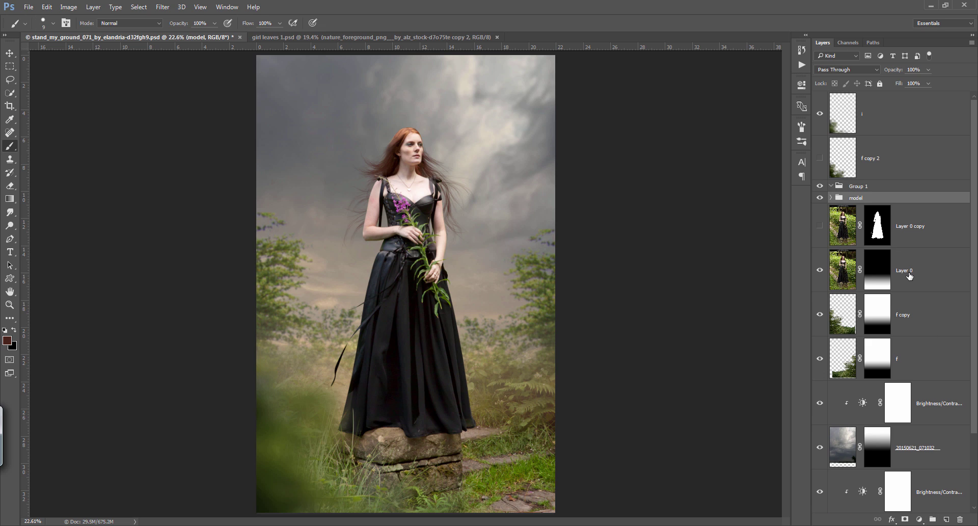
shift+click(912, 270)
drag(911, 271, 860, 185)
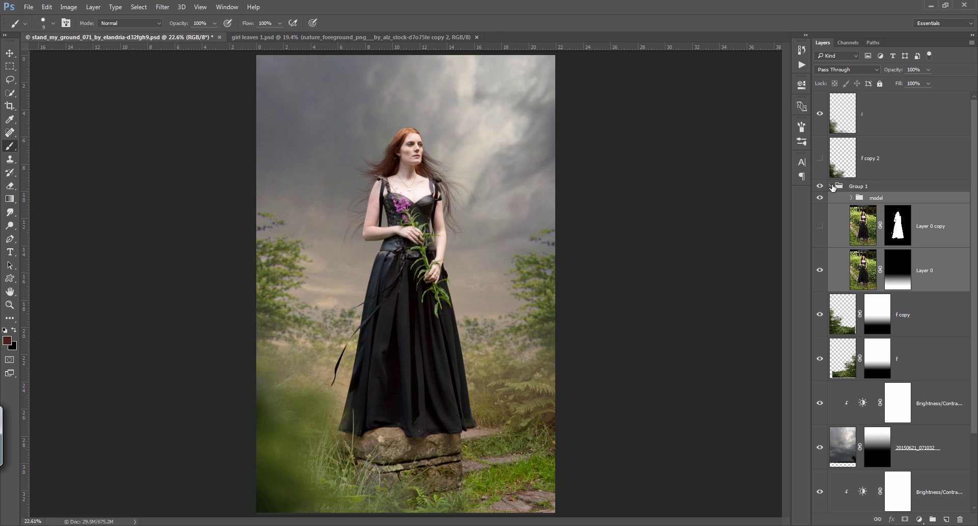
click(831, 186)
click(820, 187)
click(820, 186)
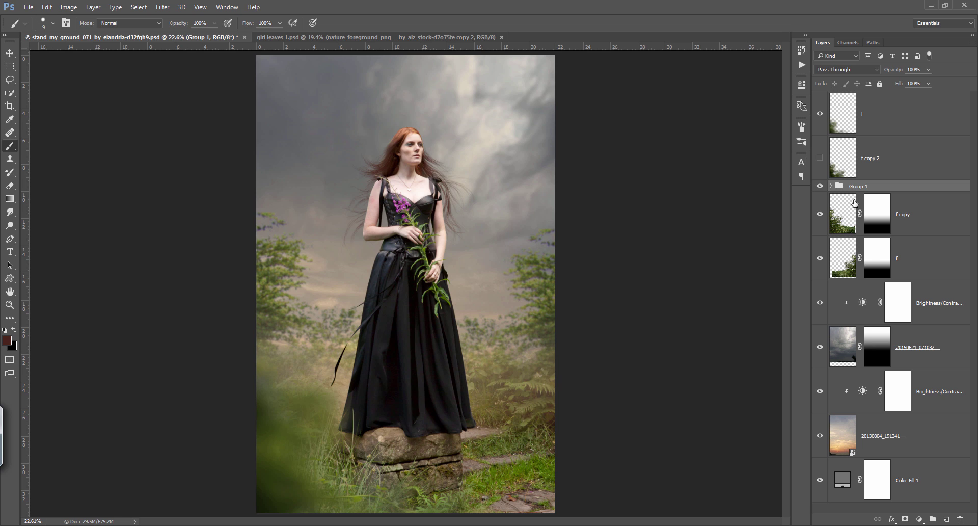
click(919, 519)
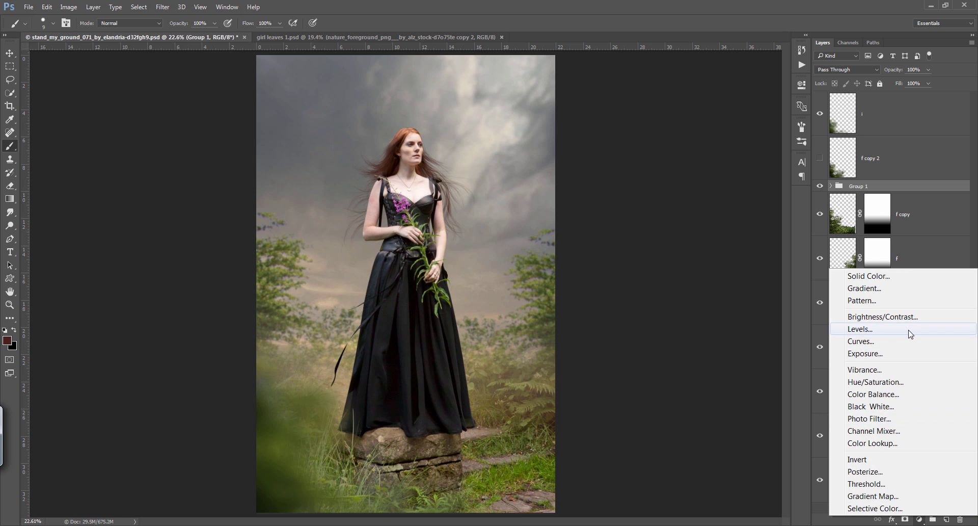
Add a Brightness/Contrast layer clipped to Group 1, with a vertical gradient mask
click(907, 317)
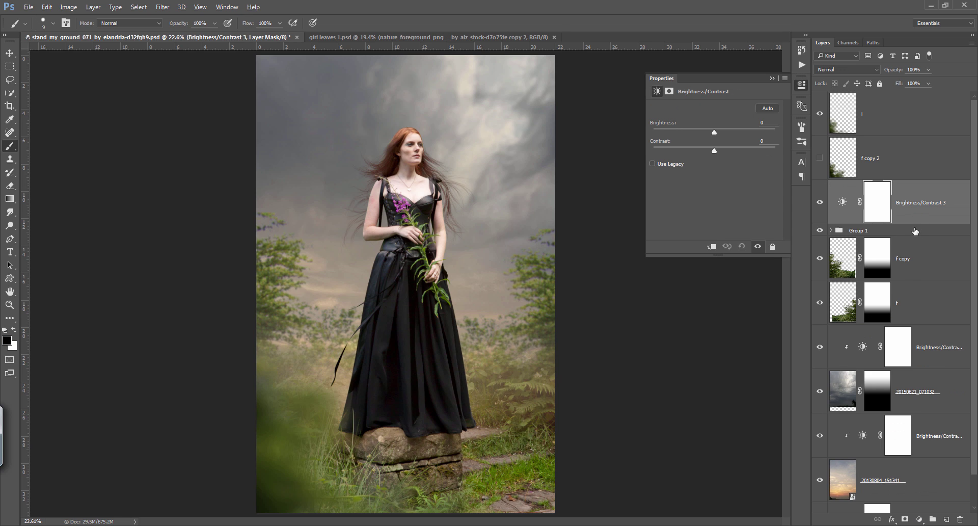
alt+click(916, 225)
drag(715, 135, 679, 135)
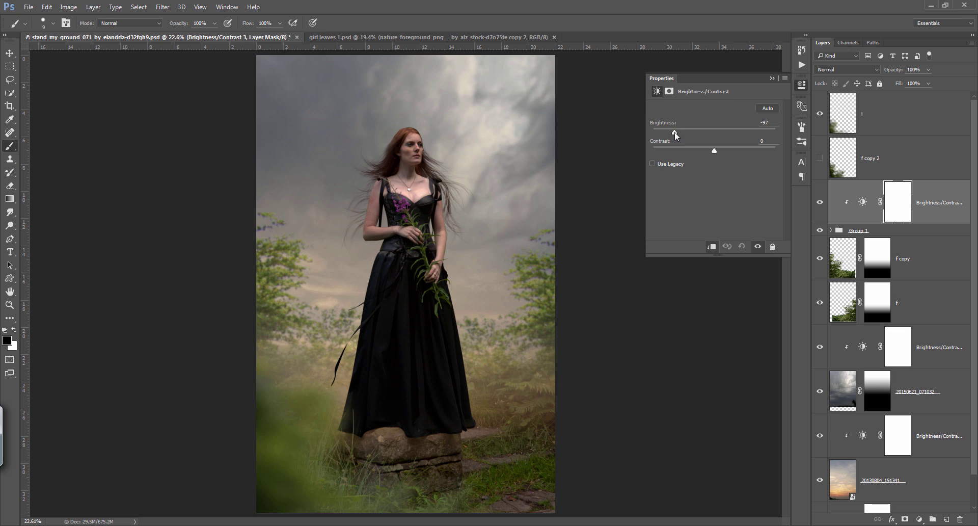
click(898, 210)
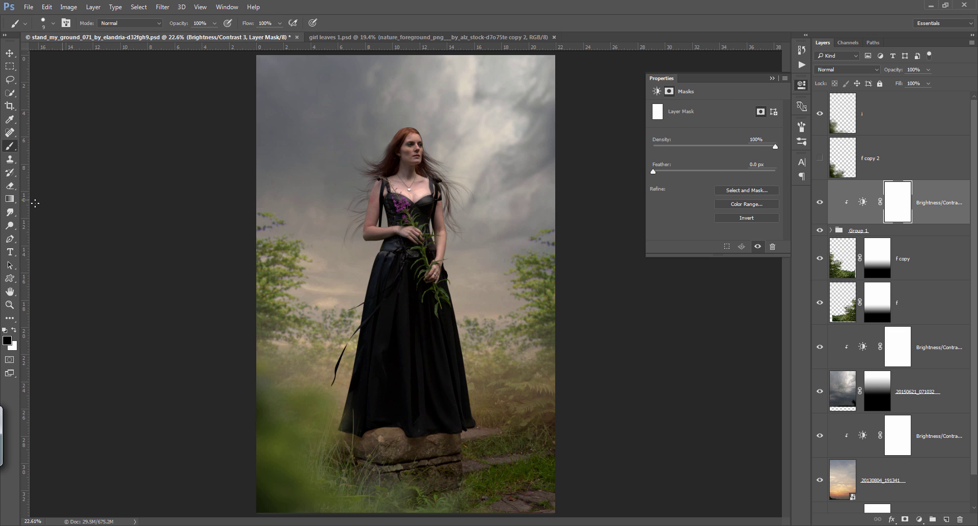
click(10, 199)
drag(401, 256, 390, 472)
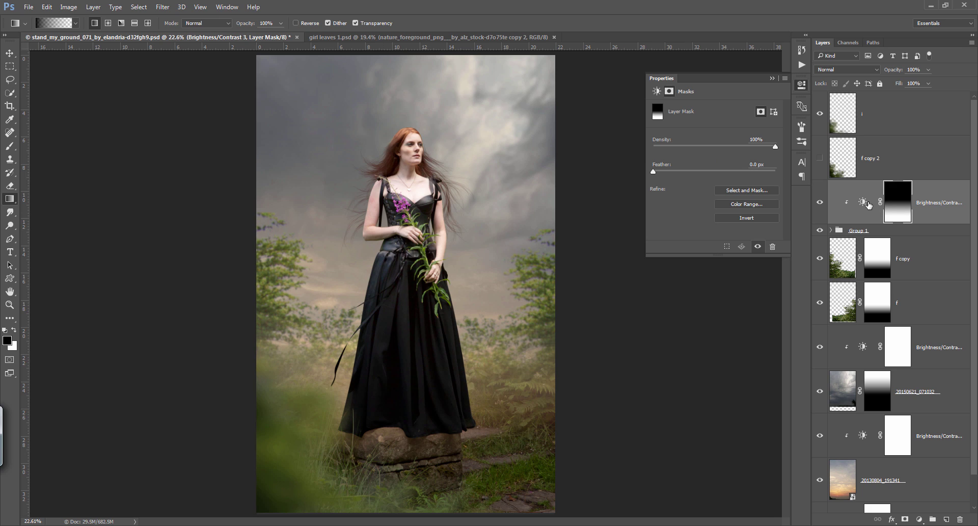
Set the woman's darkening to -44 brightness and compare it against the lower sky adjustment
click(865, 203)
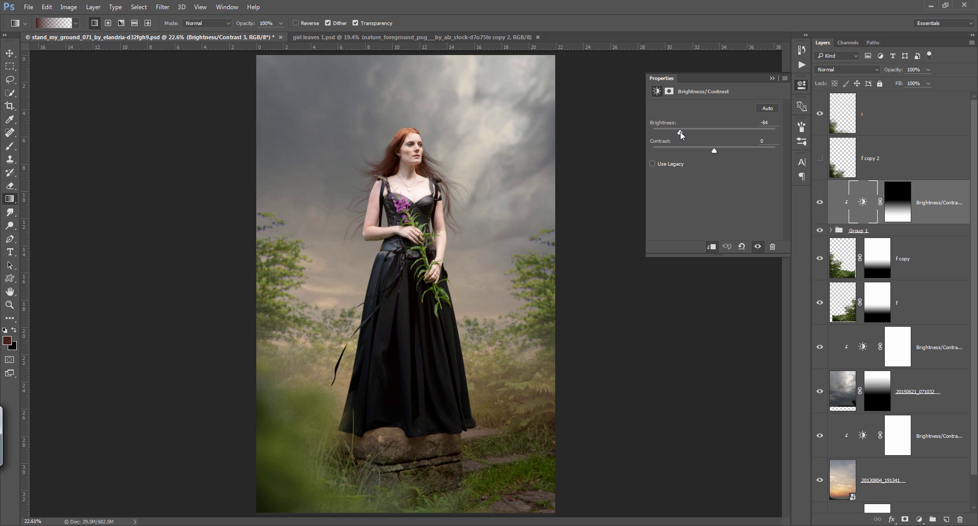
drag(677, 131, 697, 135)
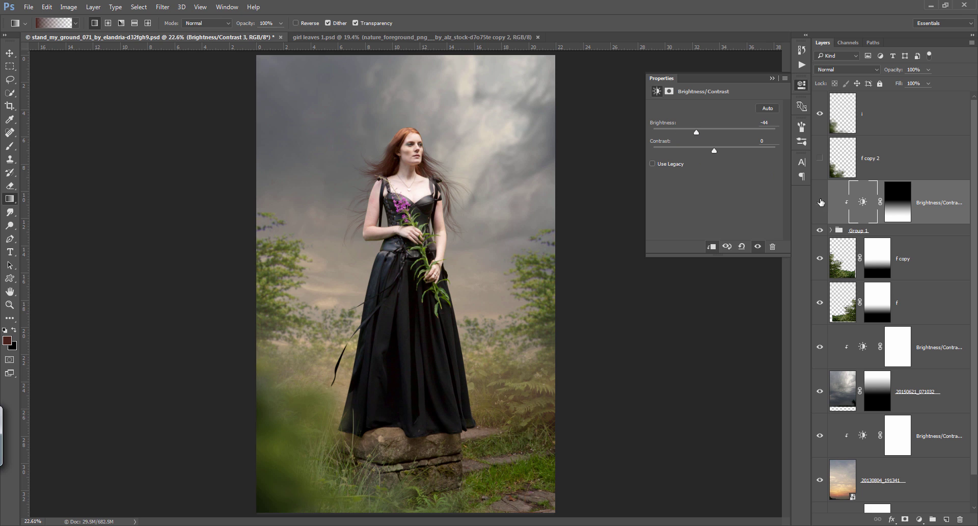
click(820, 210)
click(820, 209)
click(772, 78)
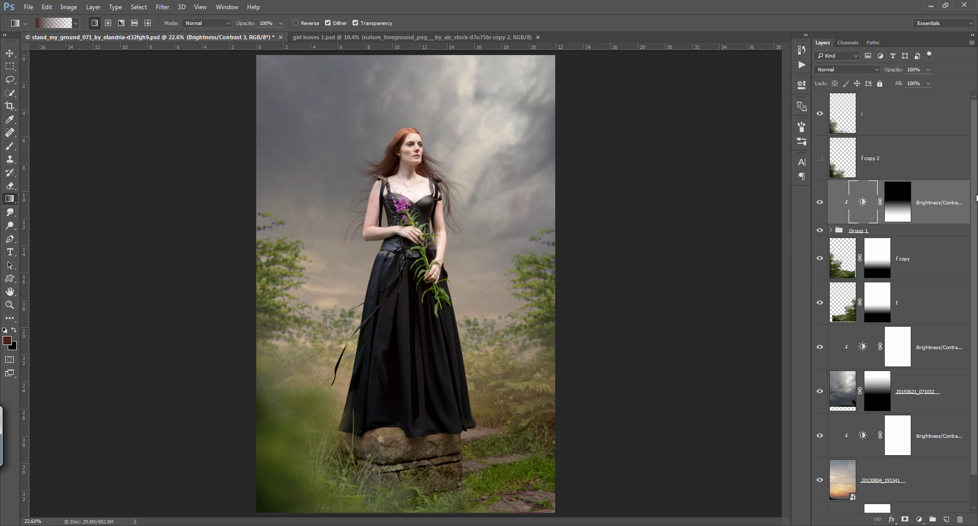
scroll(975, 251, down, 2)
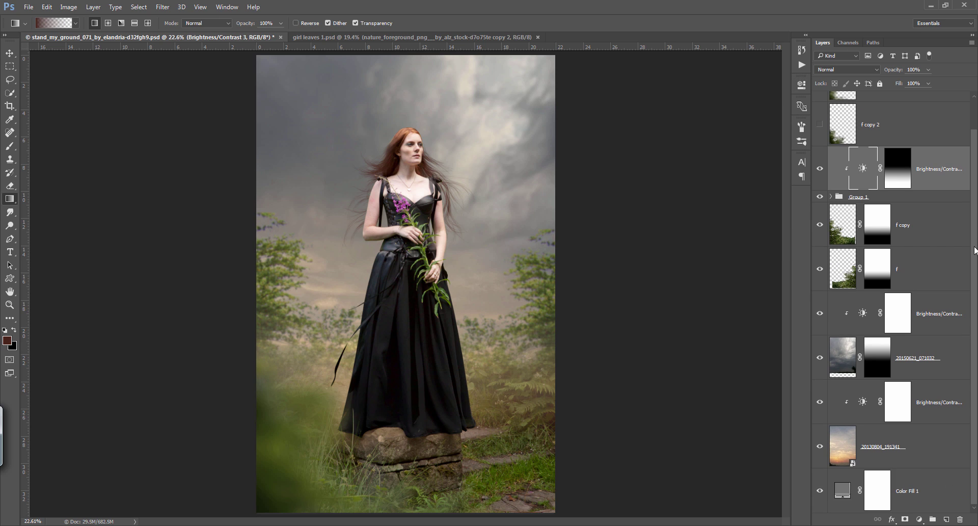
click(821, 315)
click(821, 315)
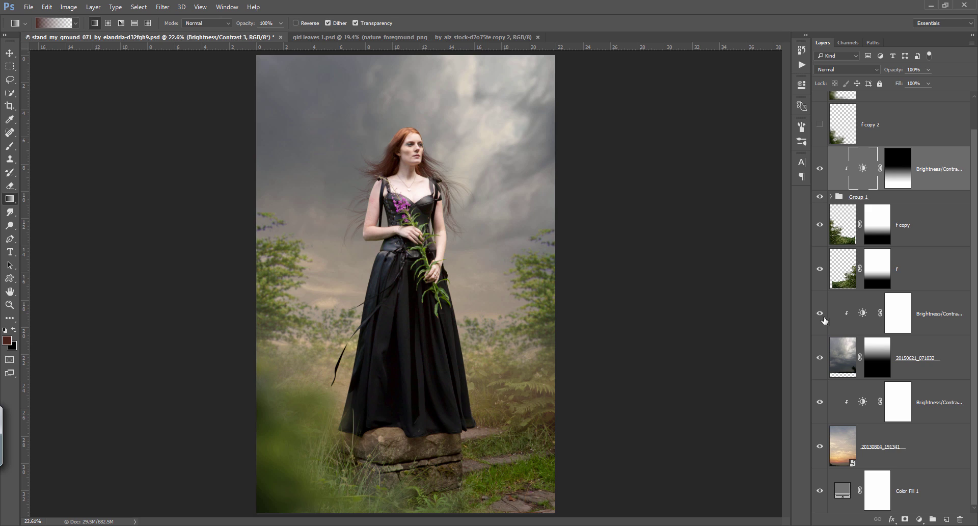
click(933, 316)
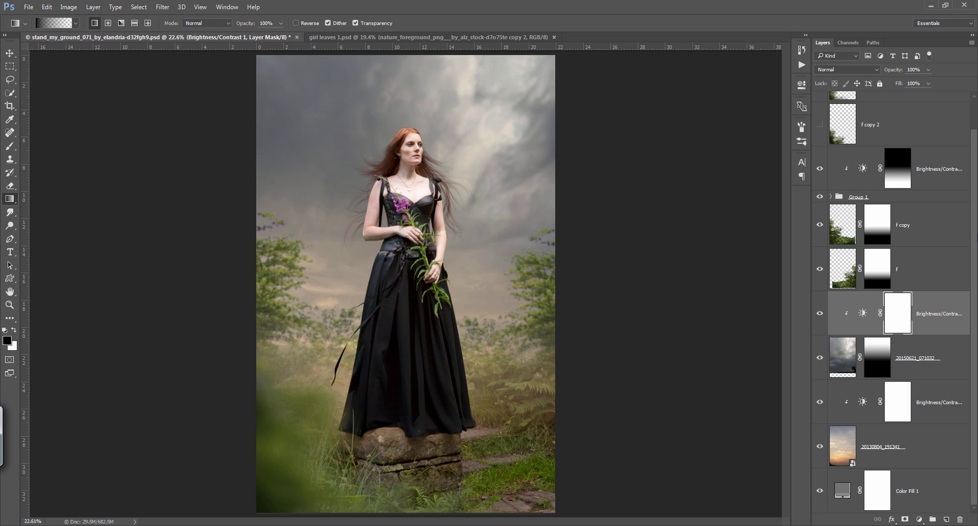
click(923, 224)
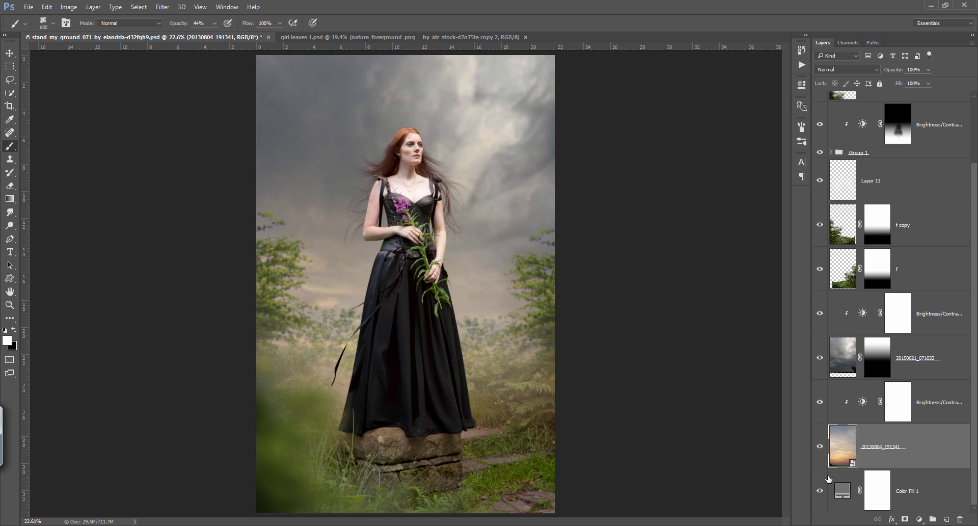
Add a layer mask to the 20130804_191341 sunset layer and draw a vertical black-to-white gradient fading its lower half
click(819, 447)
click(819, 446)
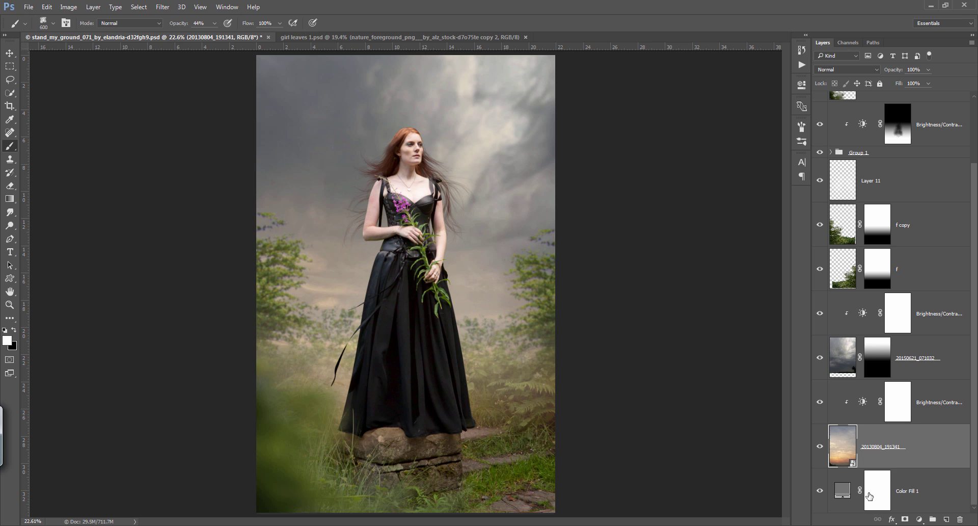
click(905, 519)
key(x)
click(14, 203)
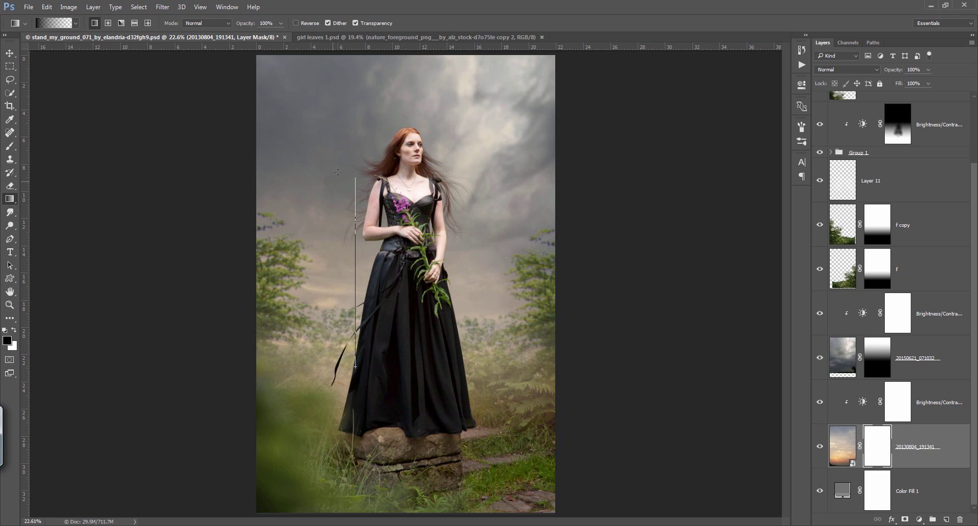
drag(356, 363, 355, 178)
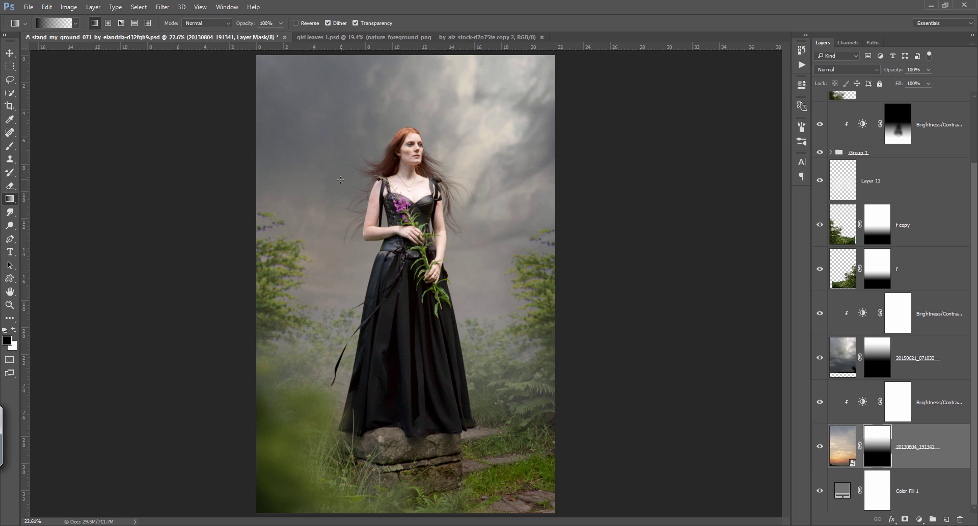
Reposition the sunset layer's gradient mask lower and right so the fade sits around the woman's legs
click(820, 447)
click(820, 446)
click(843, 446)
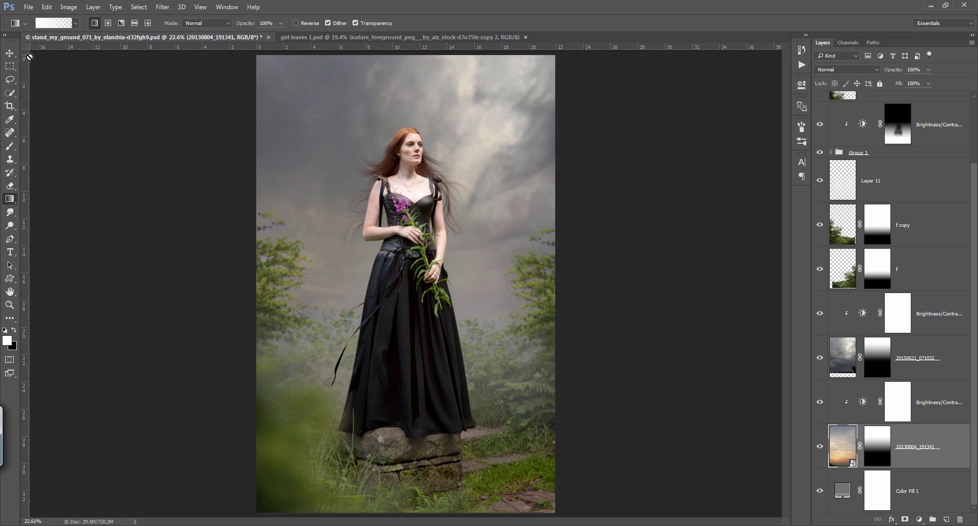
click(887, 457)
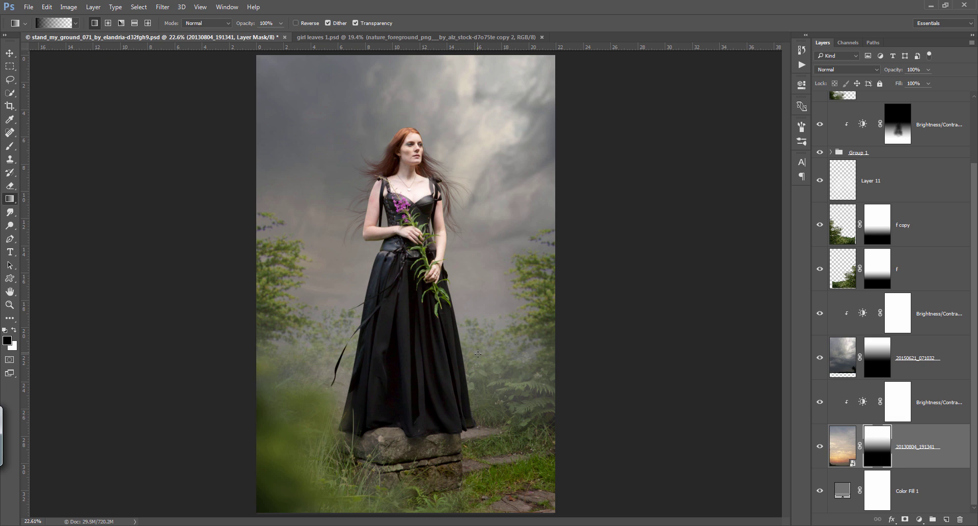
key(v)
drag(479, 357, 474, 408)
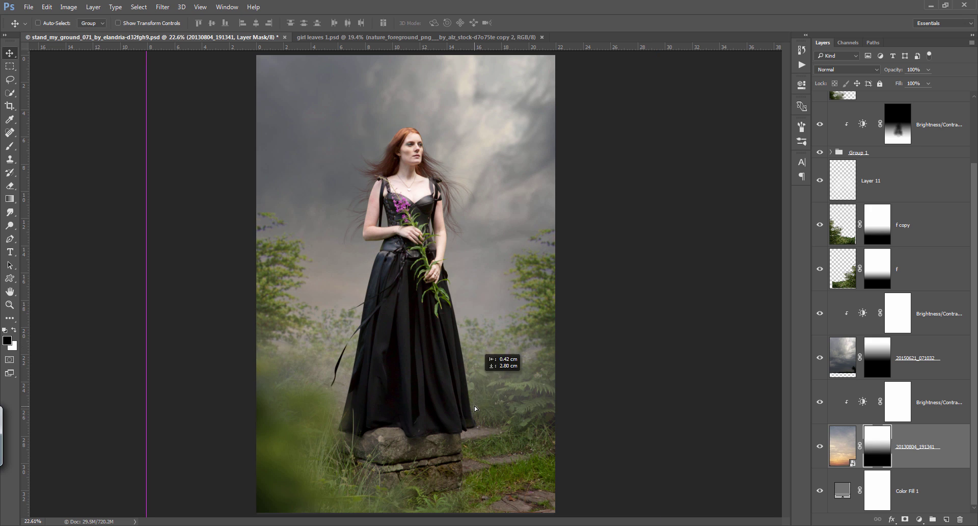
drag(476, 375, 506, 335)
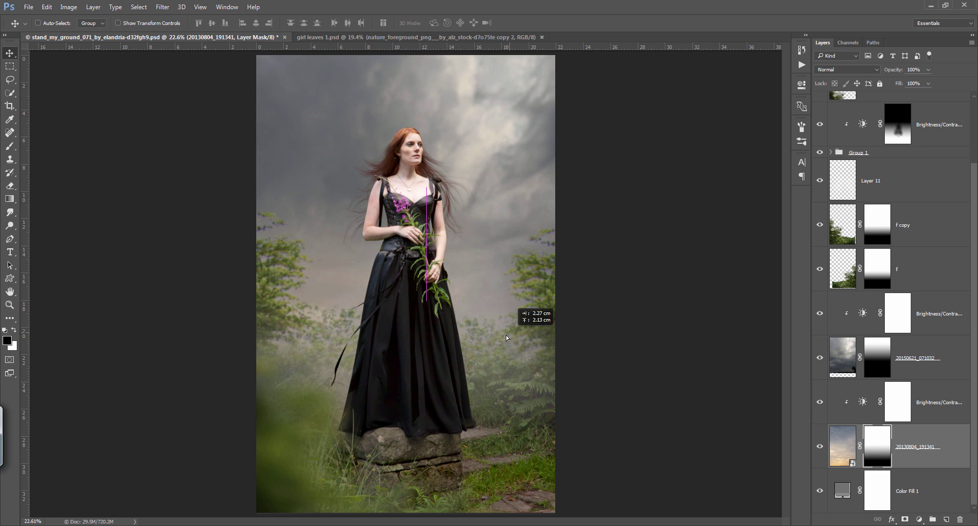
drag(523, 365, 512, 384)
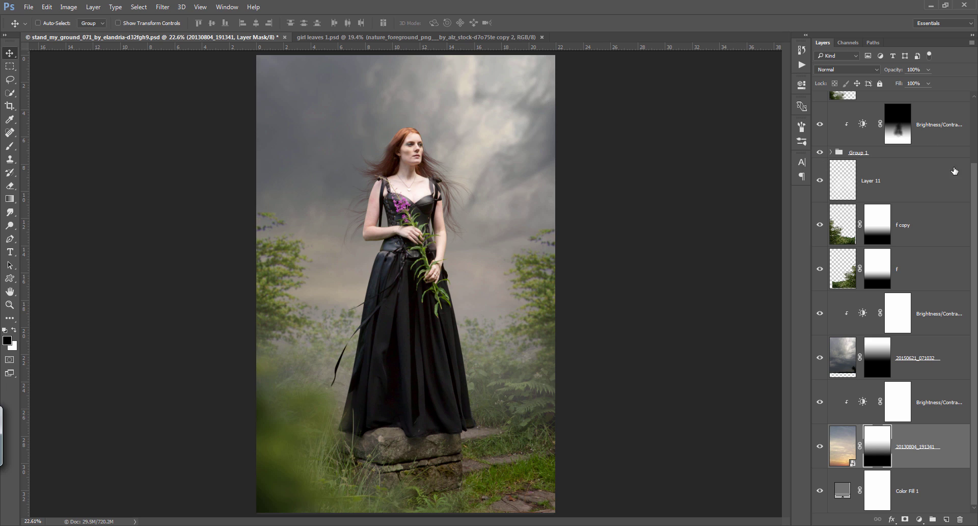
scroll(977, 190, up, 1)
scroll(977, 190, up, 1)
scroll(976, 190, up, 1)
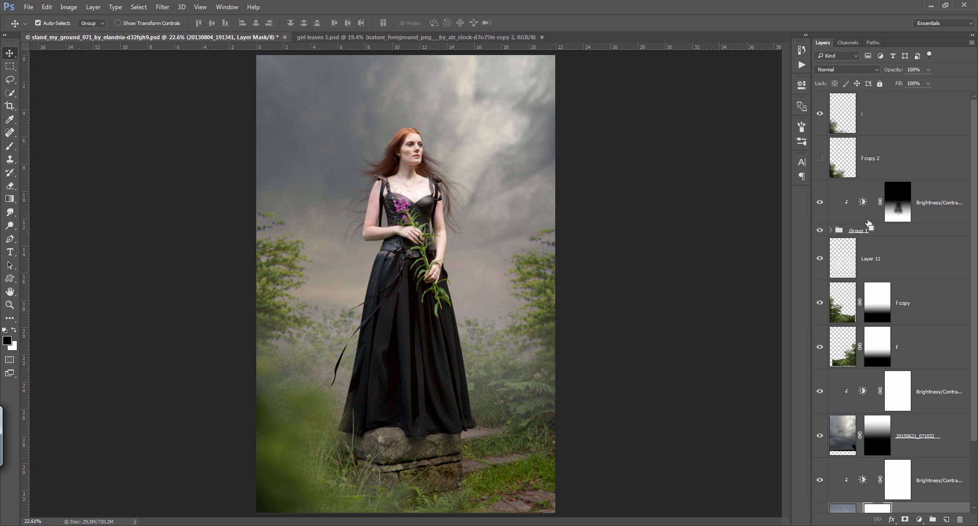
Save the composite and collapse Group 1 in the layer stack
key(ctrl+s)
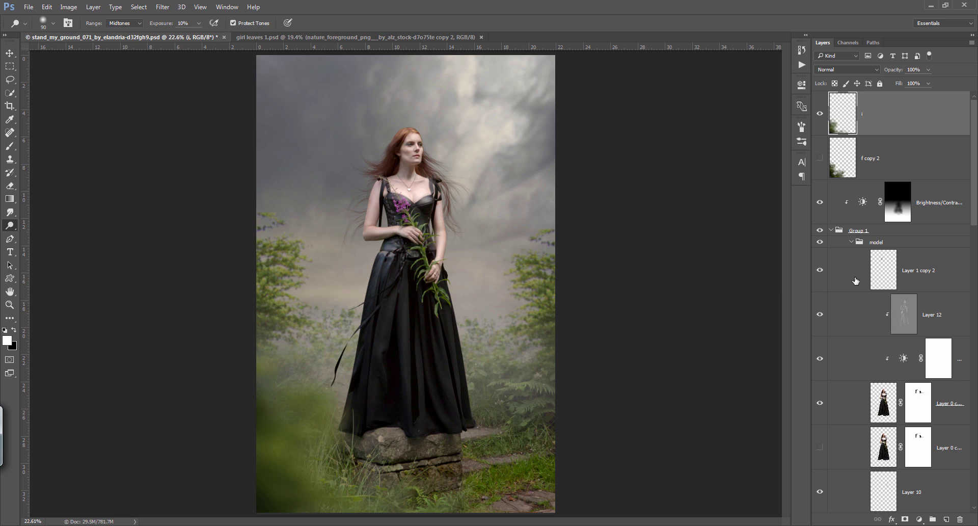
click(832, 230)
key(ctrl+s)
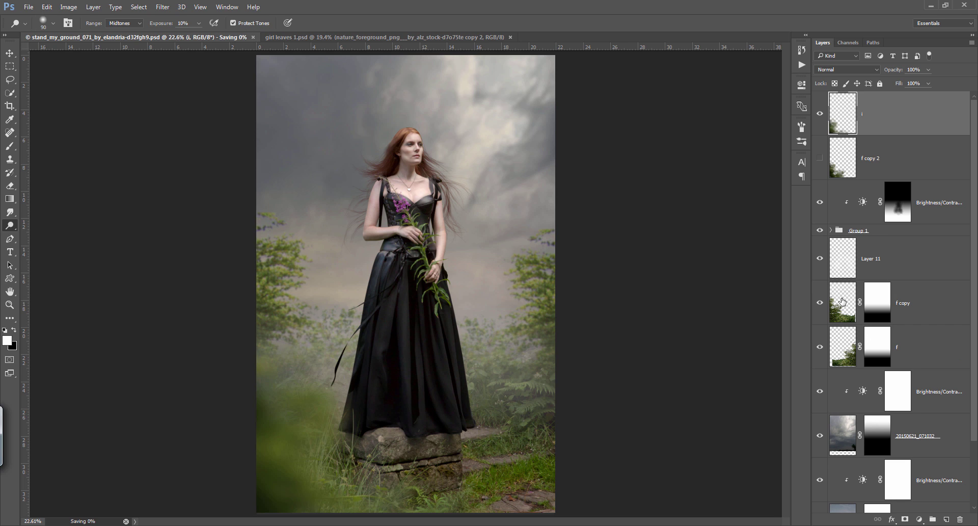
Add a Curves adjustment layer that pulls down the highlights, lifts the shadows slightly and darkens the midtones
click(919, 519)
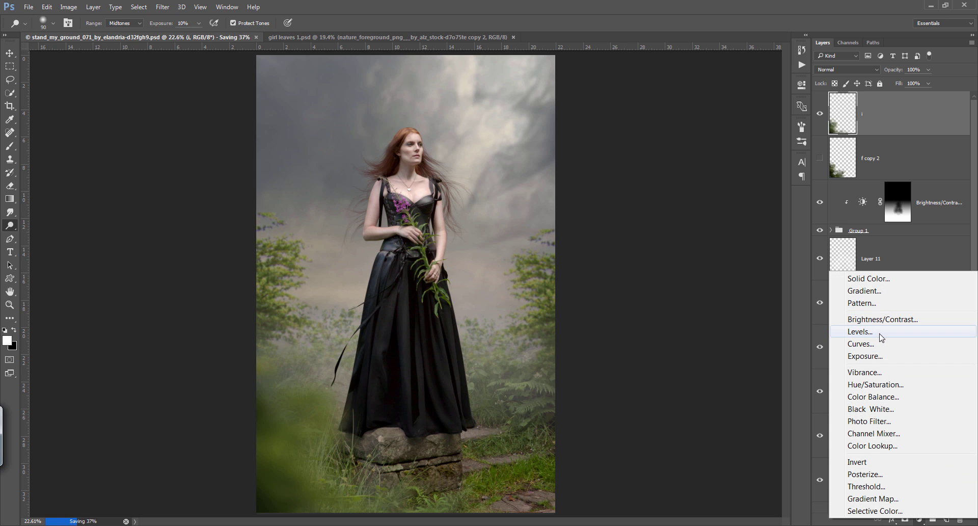
click(861, 343)
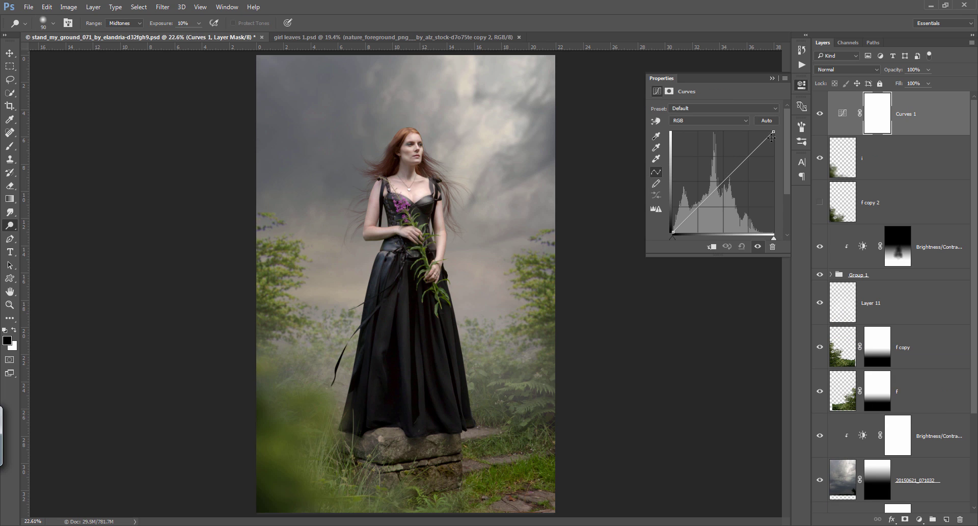
drag(774, 132, 773, 137)
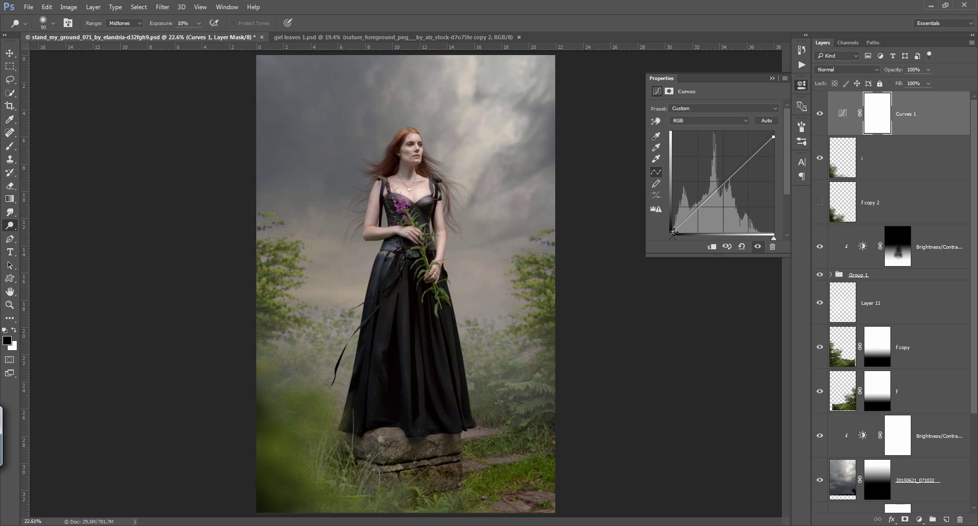
drag(672, 230, 672, 228)
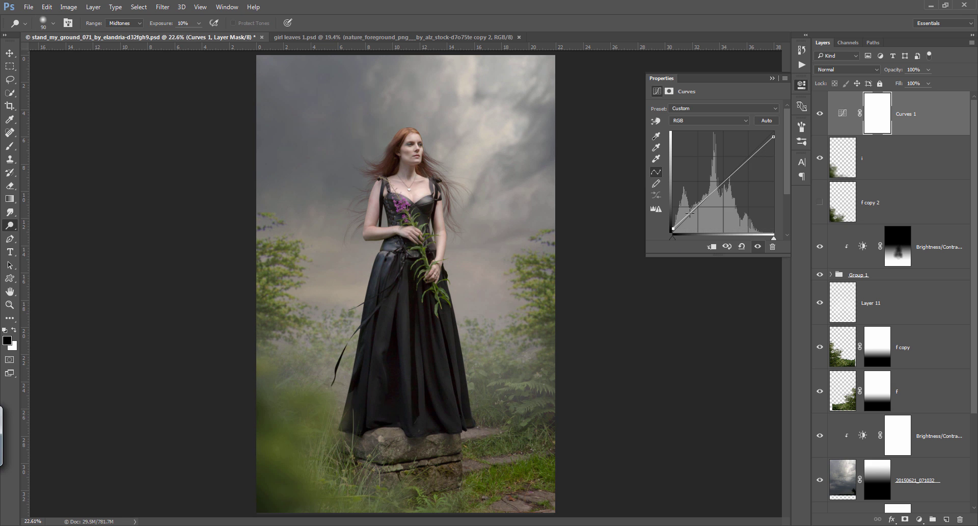
drag(707, 196, 697, 210)
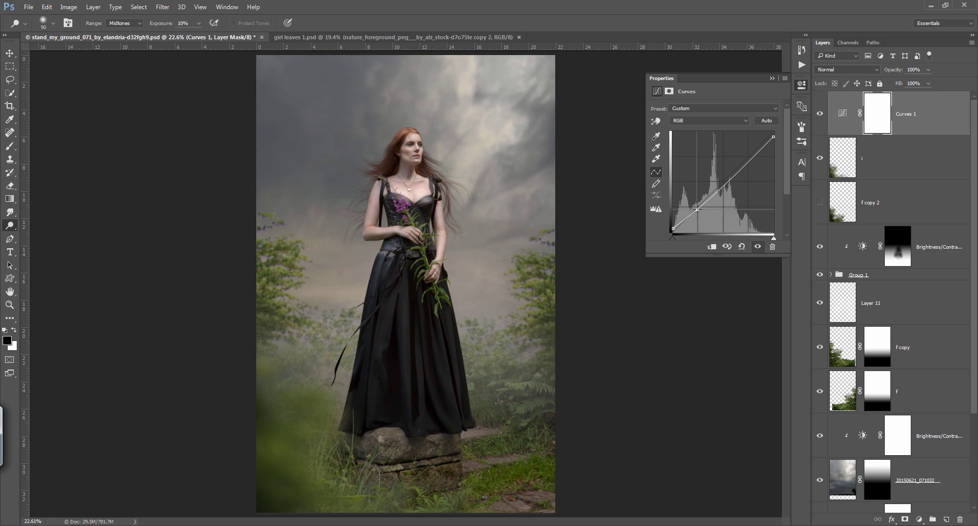
click(774, 137)
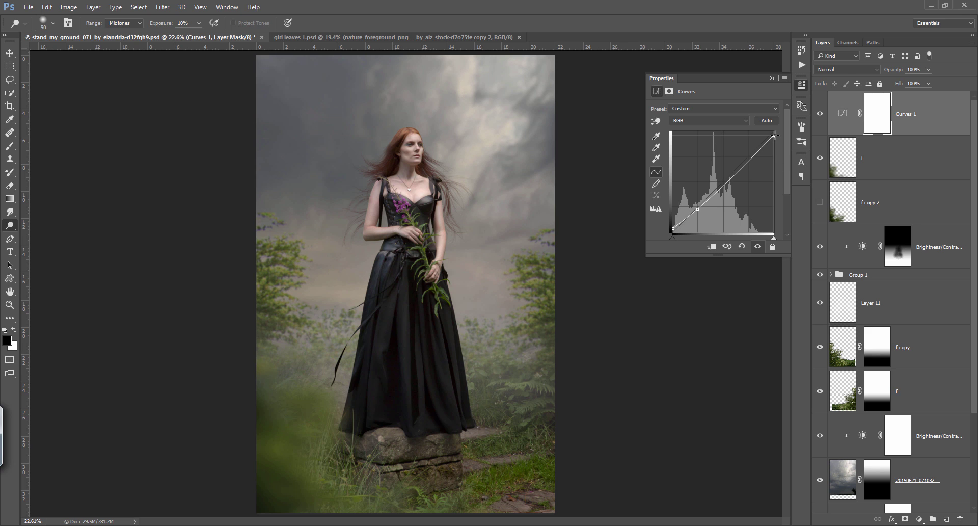
mouse_move(749, 161)
mouse_down()
mouse_move(774, 137)
mouse_move(752, 156)
mouse_up()
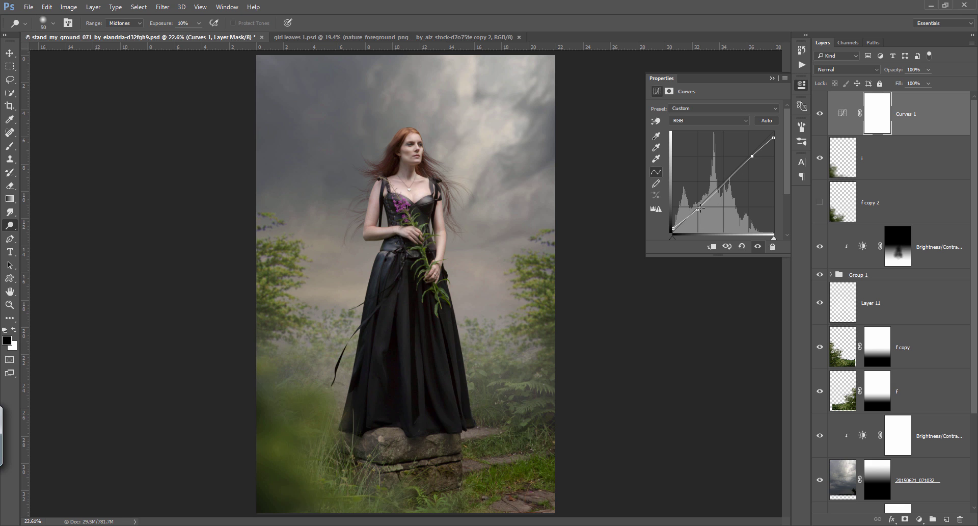
drag(697, 209, 698, 209)
click(819, 116)
click(820, 115)
Try highlight and midtone tweaks on the Blue channel curve, then remove the midtone point
click(721, 123)
click(717, 147)
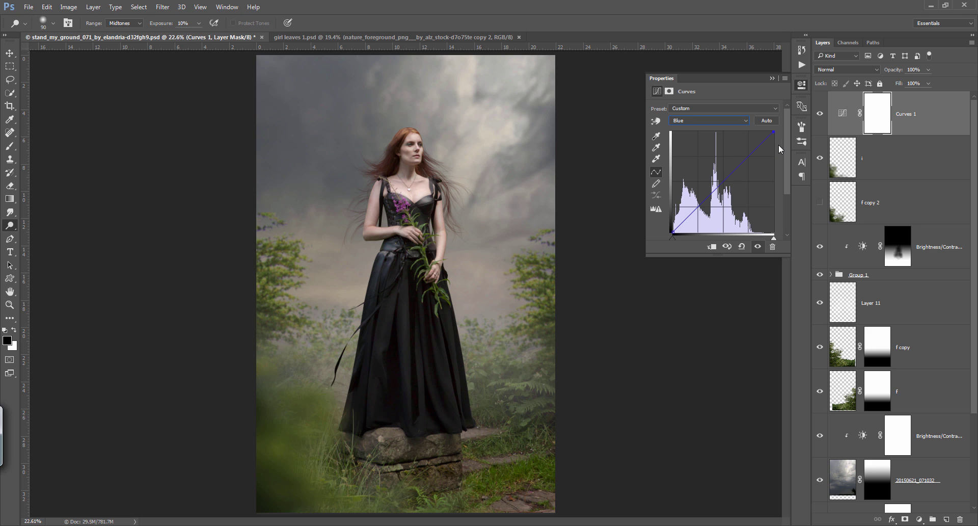
drag(772, 132, 774, 136)
drag(750, 158, 750, 158)
click(773, 135)
mouse_move(750, 157)
mouse_down()
mouse_move(781, 158)
mouse_move(775, 128)
mouse_up()
Add Curves 2 with a dipped curve and raised black point, masked by a vertical gradient to the lower image
click(920, 519)
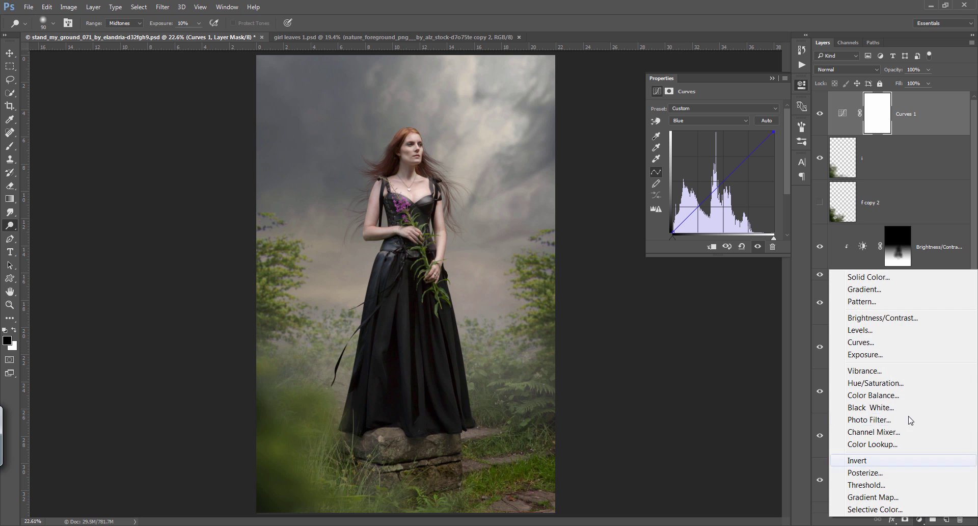
click(875, 342)
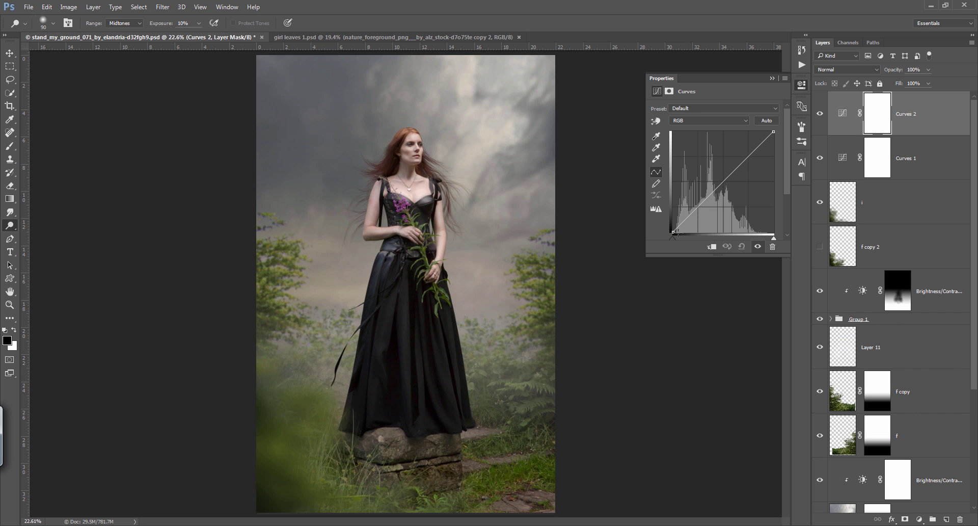
drag(713, 194, 704, 212)
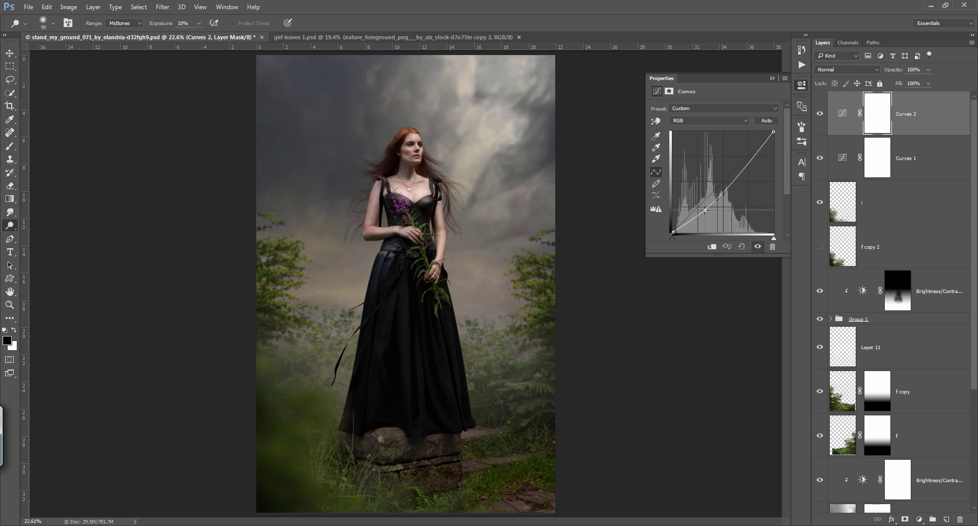
drag(672, 231, 669, 224)
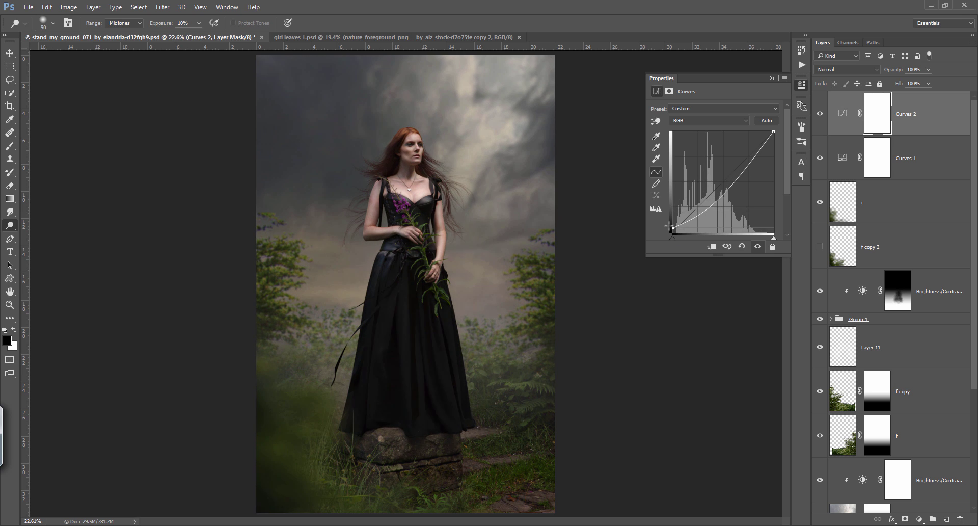
click(772, 77)
key(g)
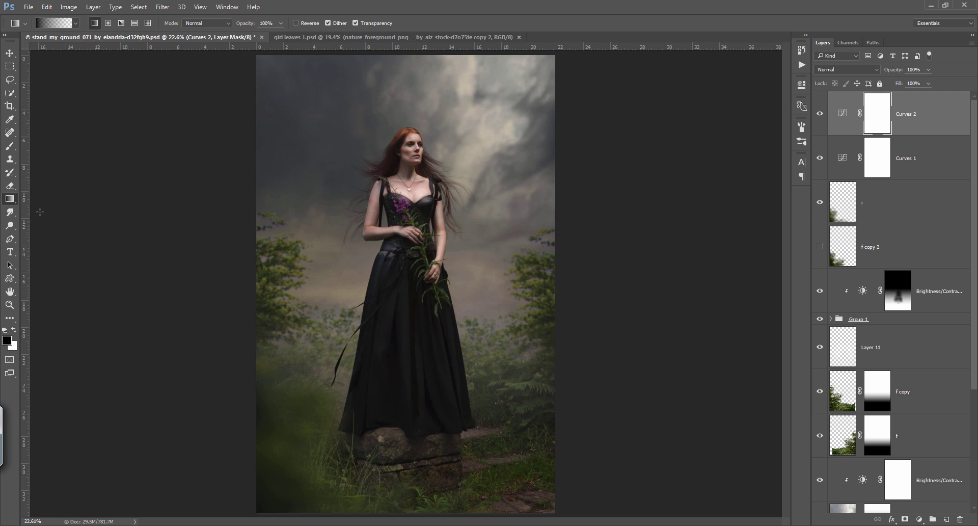
drag(407, 260, 405, 513)
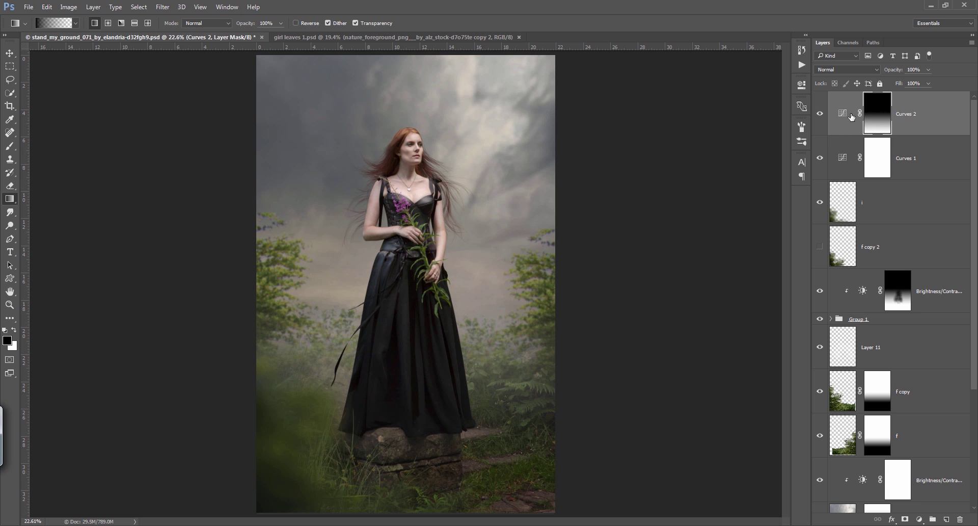
click(822, 113)
click(821, 113)
Lower Curves 2 opacity to about 85% and restore Curves 1's highlight point to full
drag(891, 71, 884, 74)
double_click(843, 158)
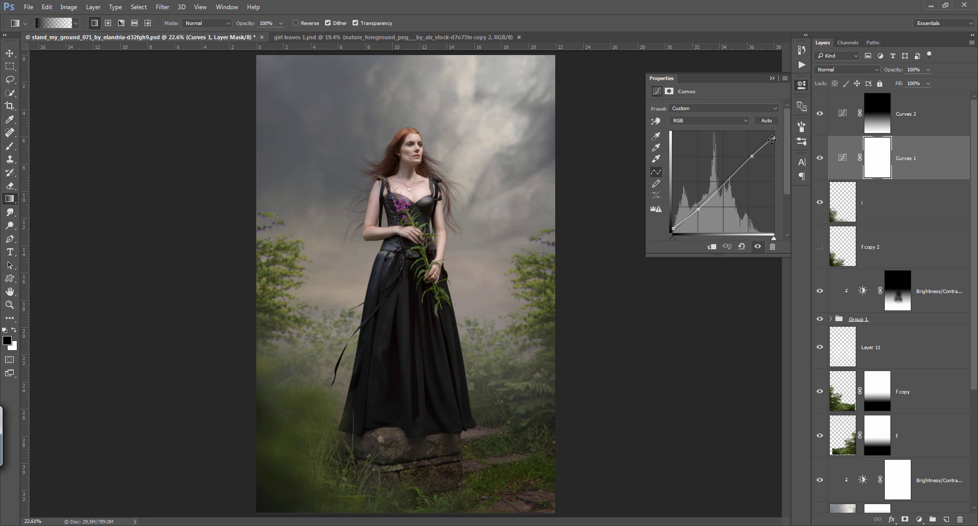
mouse_move(772, 139)
mouse_down()
mouse_move(774, 132)
mouse_move(754, 152)
mouse_up()
click(772, 78)
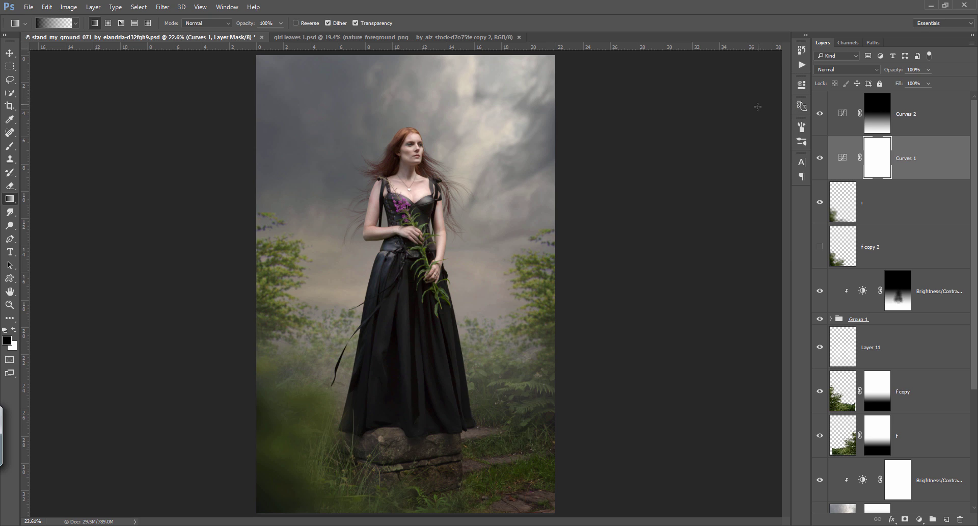
click(861, 104)
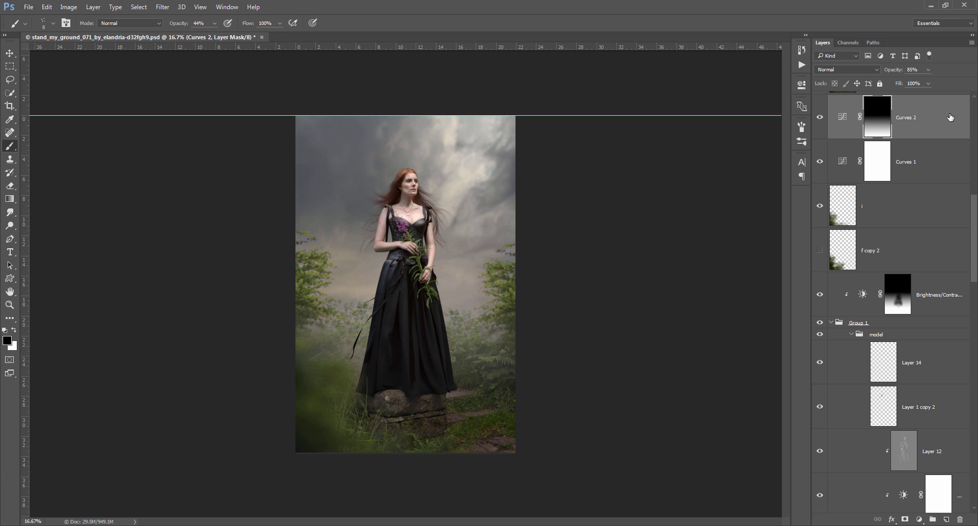
Stamp all visible layers into a merged layer and run Filter > Nik Collection > Color Efex Pro 4 on it
key(ctrl+shift+alt+e)
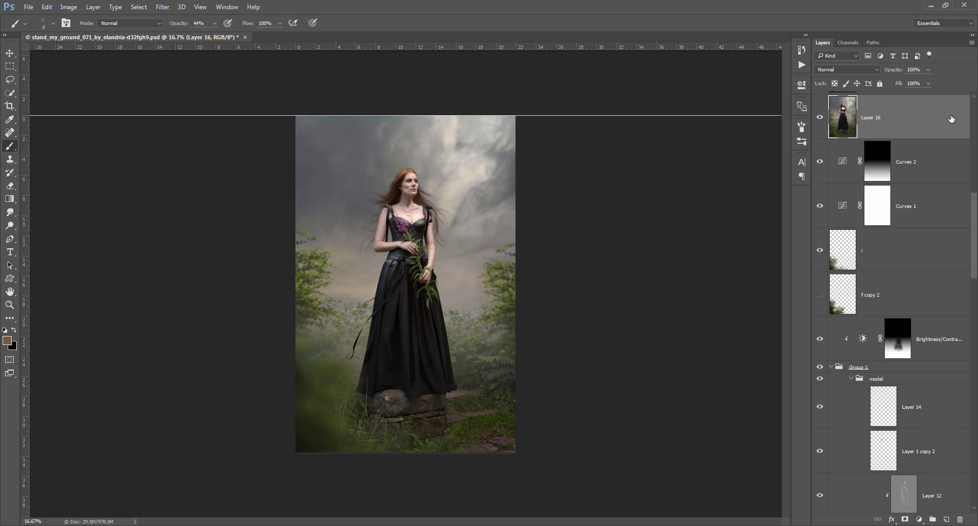
click(166, 8)
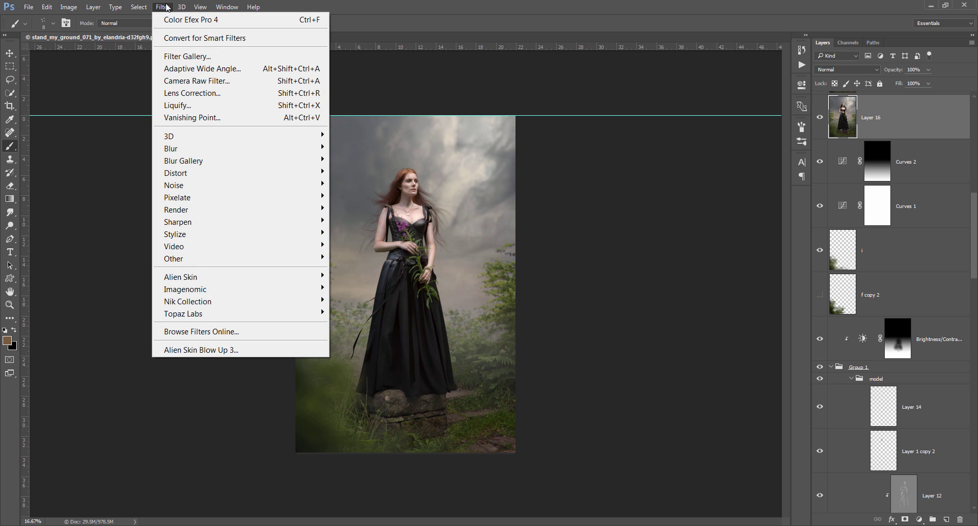
mouse_move(229, 302)
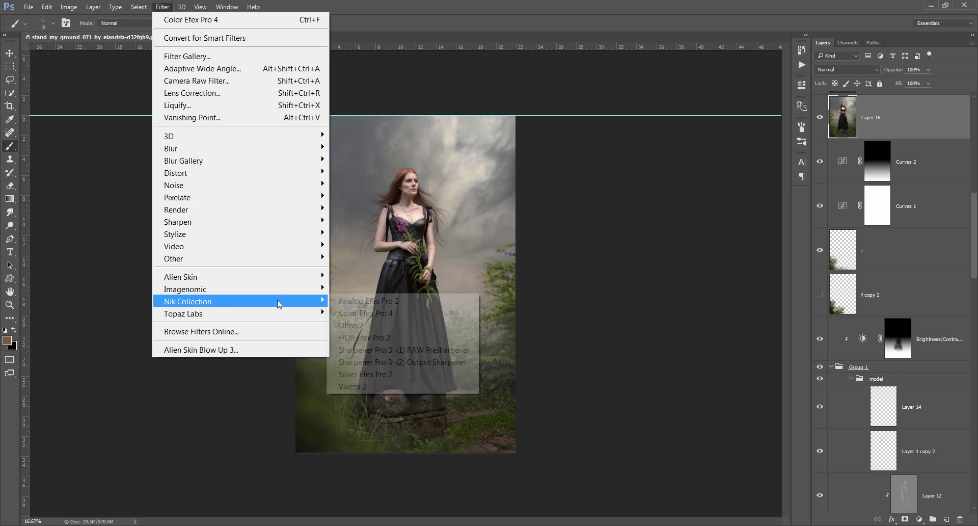
click(402, 314)
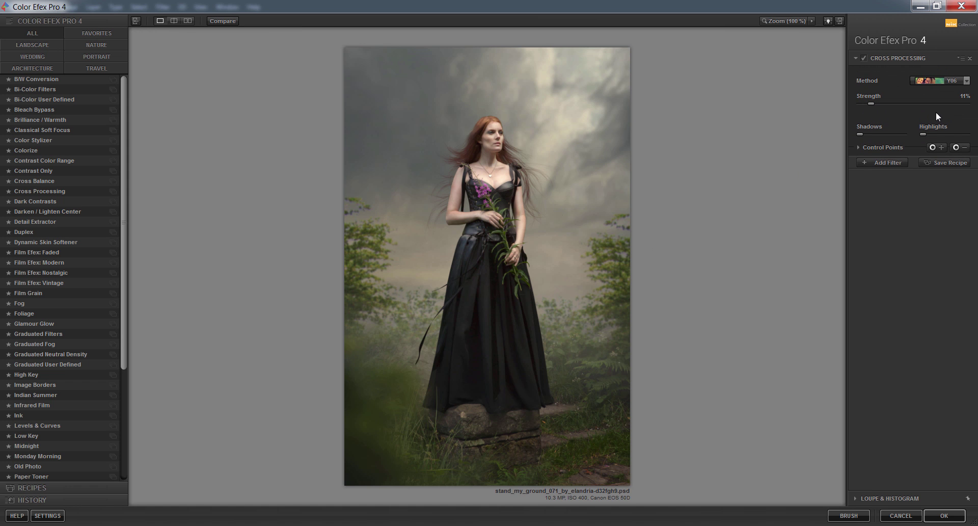
Set Cross Processing to method Y06 at 15% strength
click(940, 81)
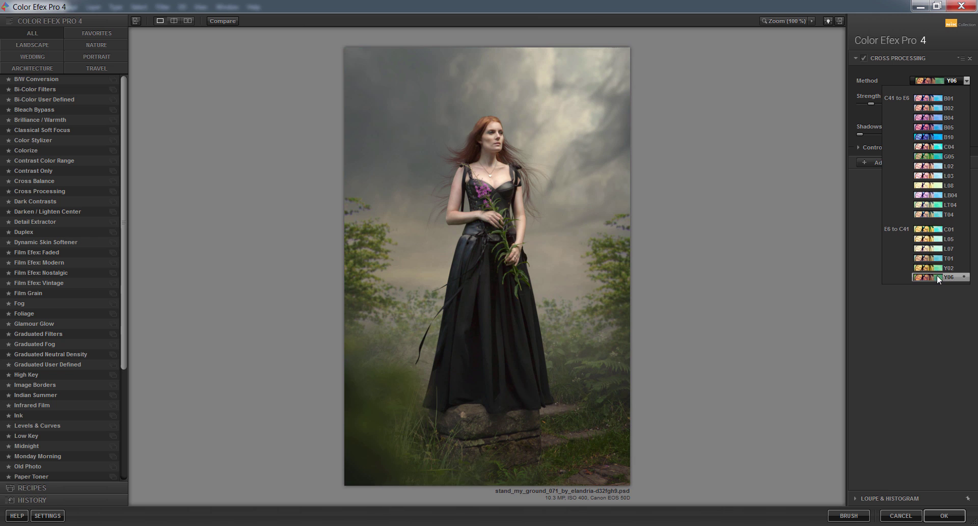
click(937, 274)
drag(874, 102, 881, 102)
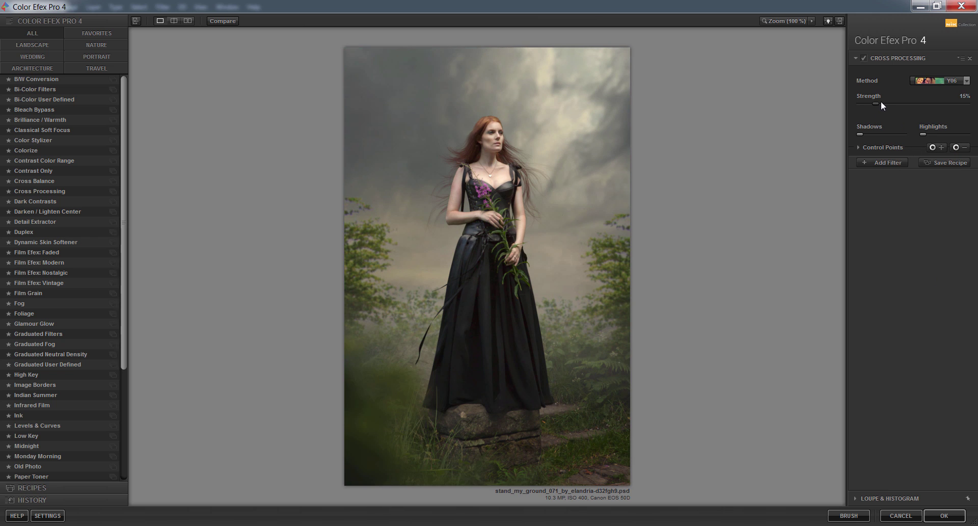
Add a Detail Extractor filter at 0% strength and apply the result back to Photoshop
click(878, 163)
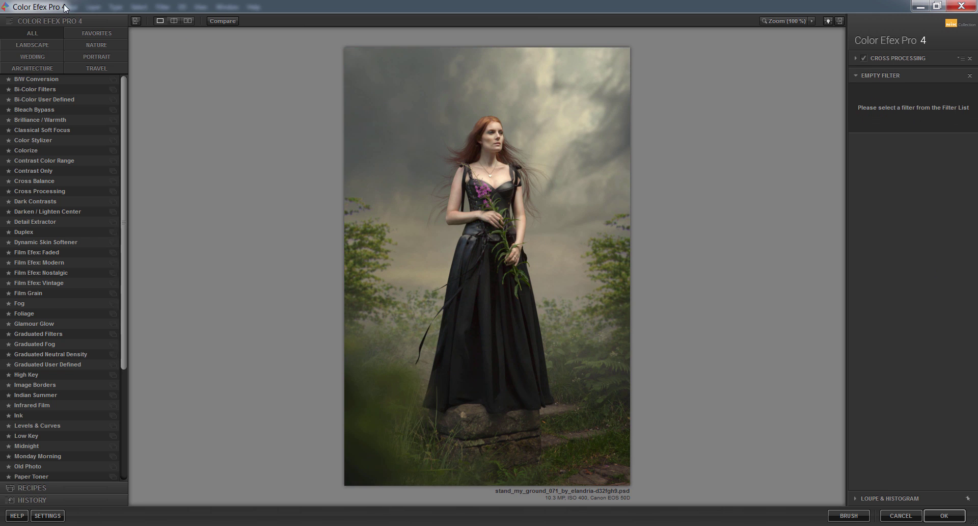
click(33, 221)
drag(890, 99, 849, 101)
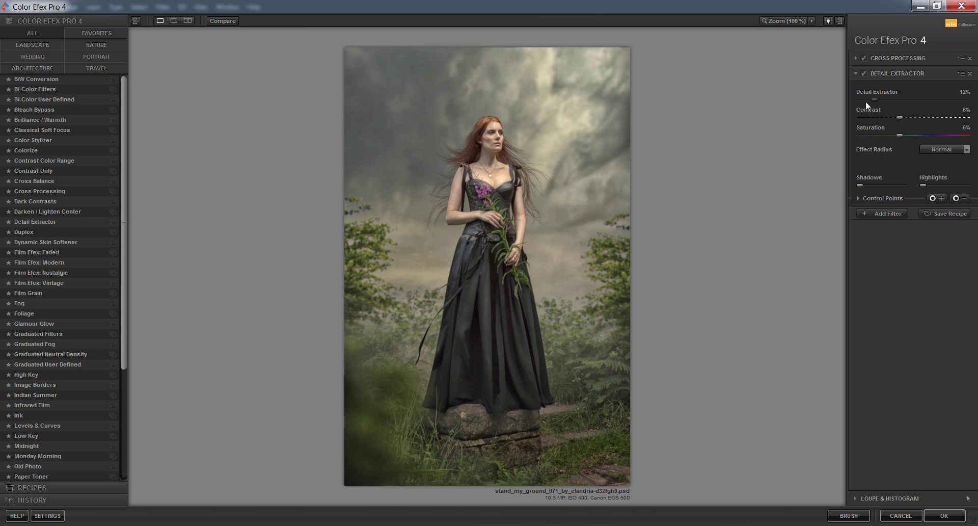
click(944, 515)
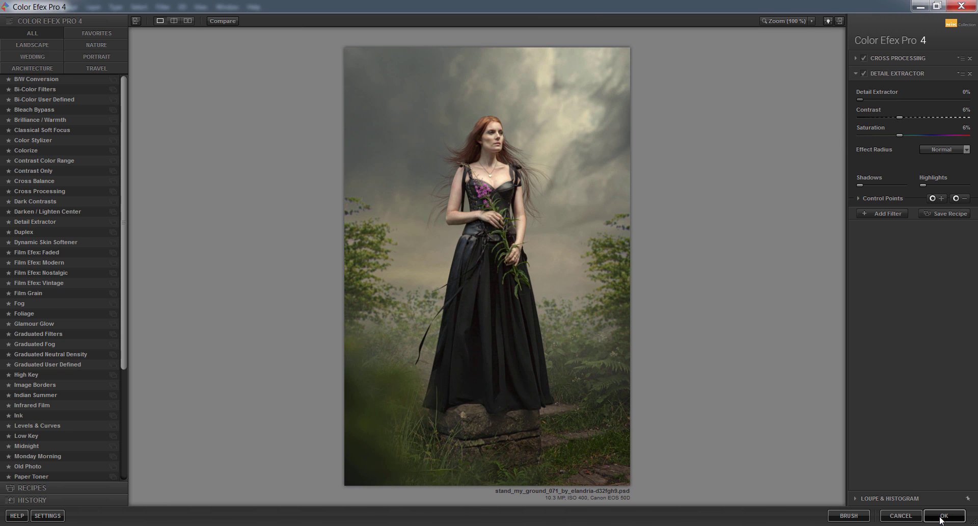